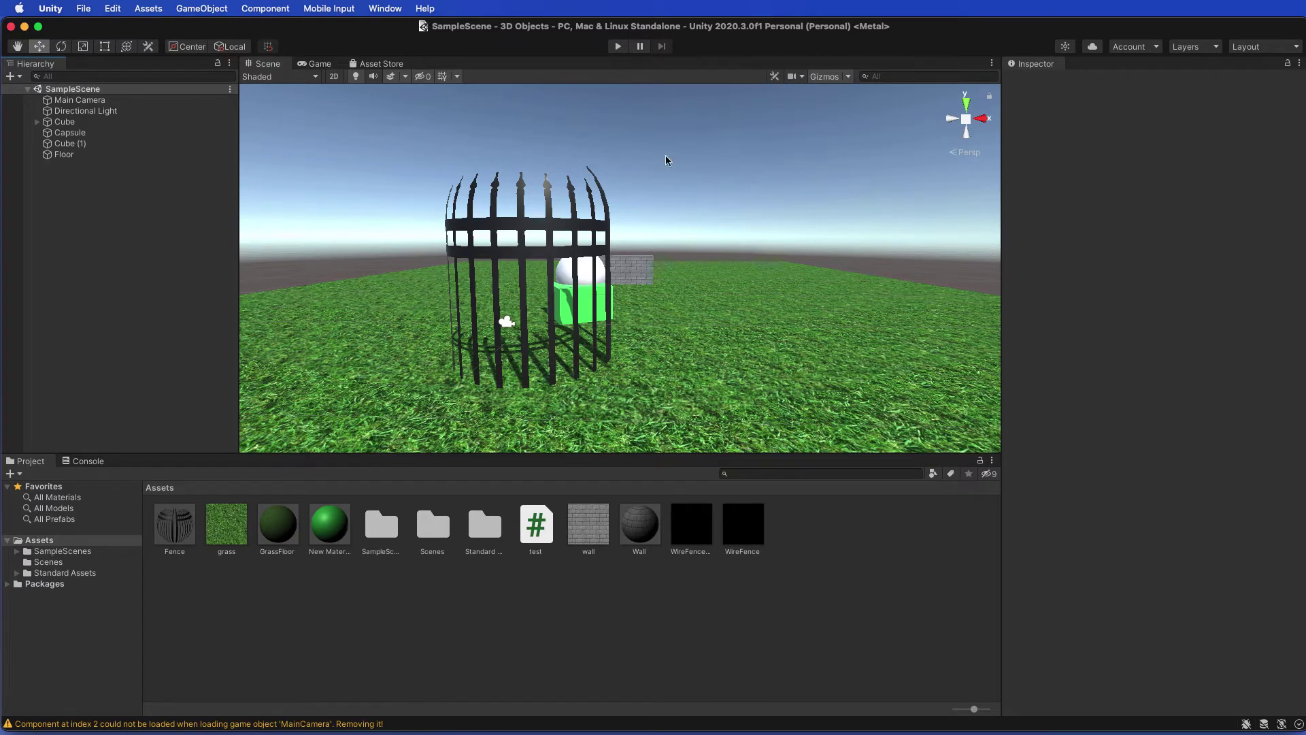
# Step: Show the Asset Store tab, enable 'Always open in browser from menu', and try Search online
pyautogui.click(374, 65)
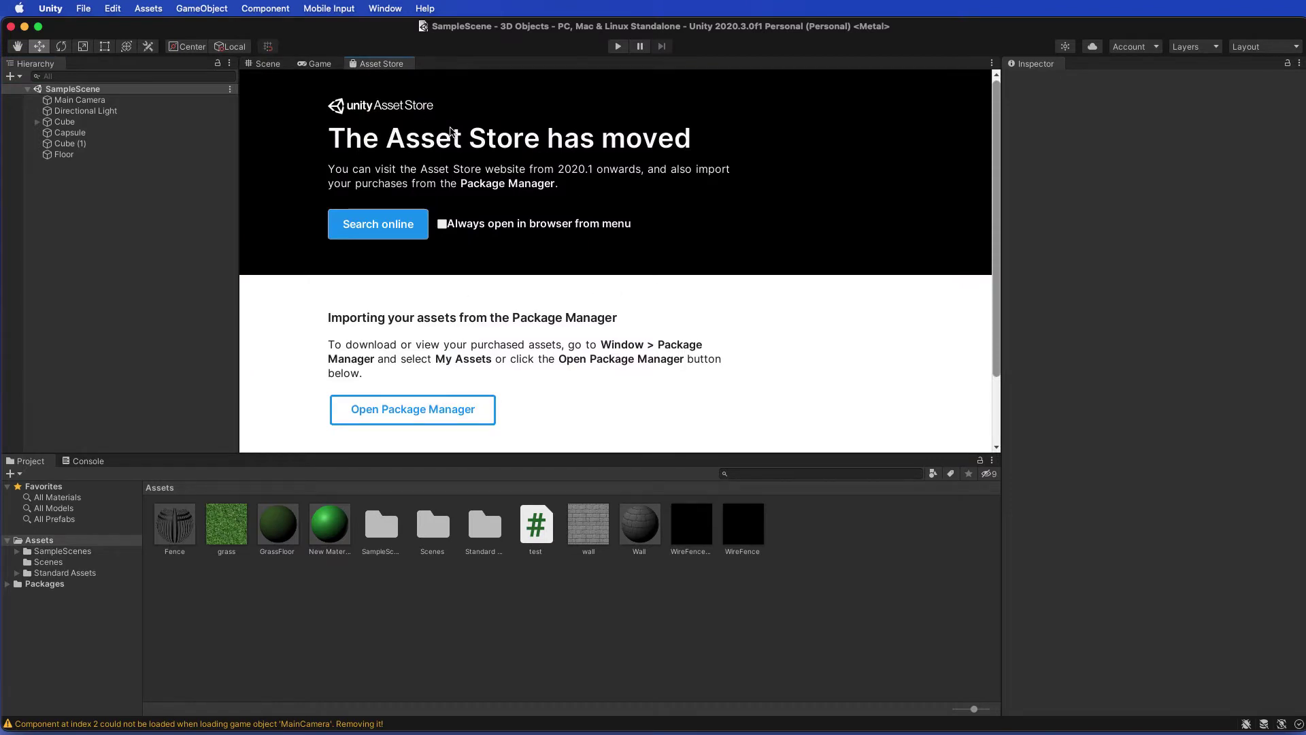
pyautogui.click(383, 228)
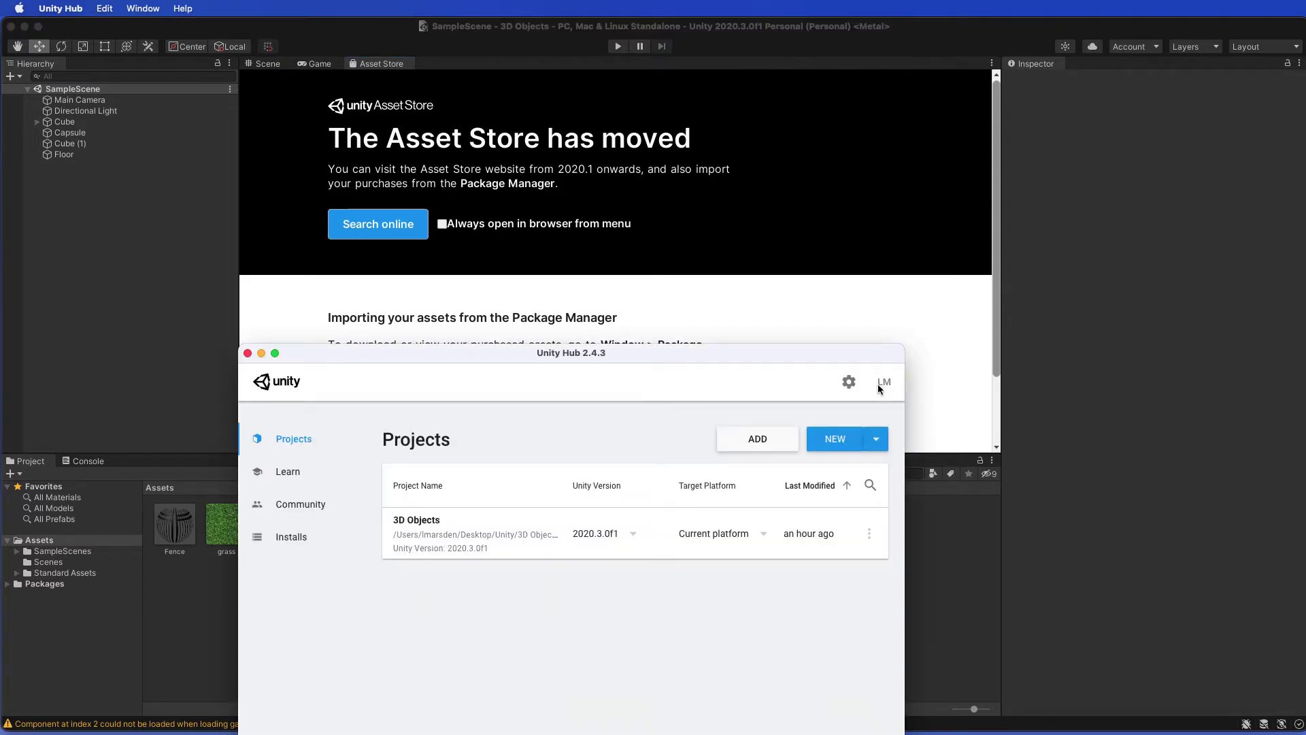
pyautogui.click(801, 195)
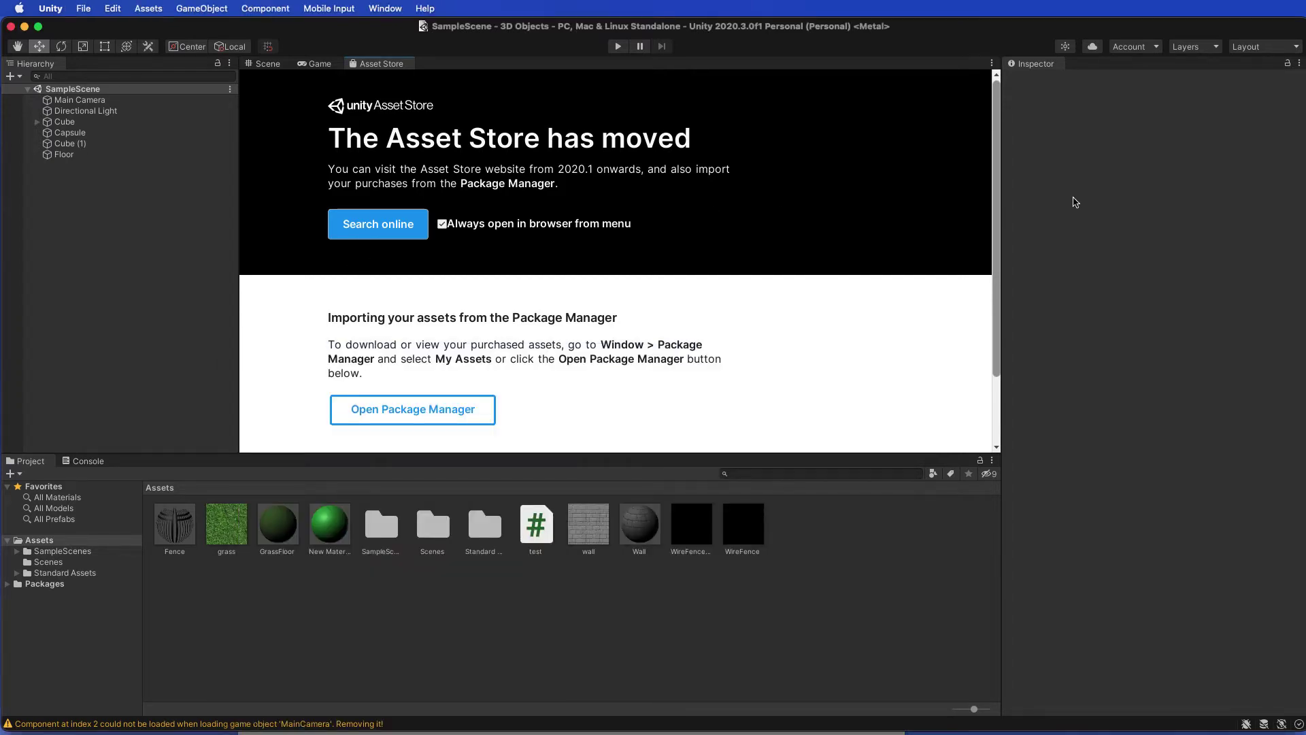
pyautogui.click(369, 235)
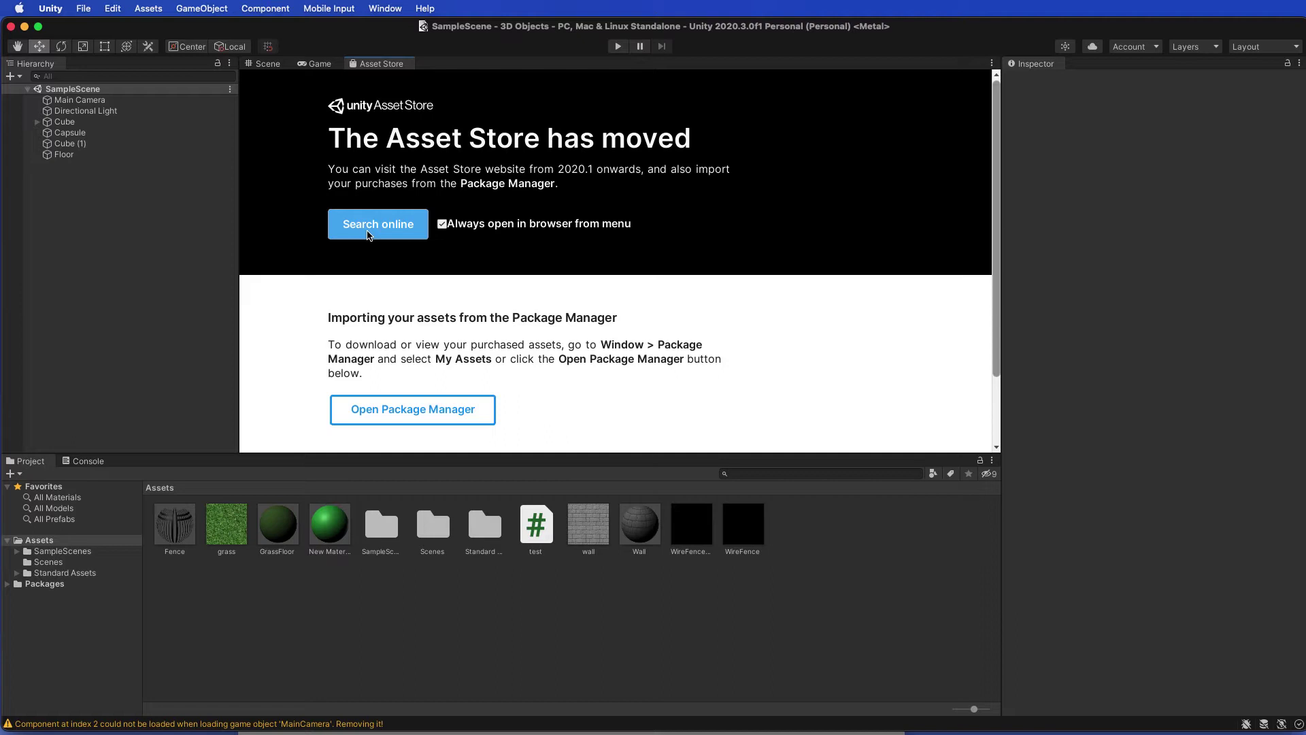
pyautogui.click(368, 234)
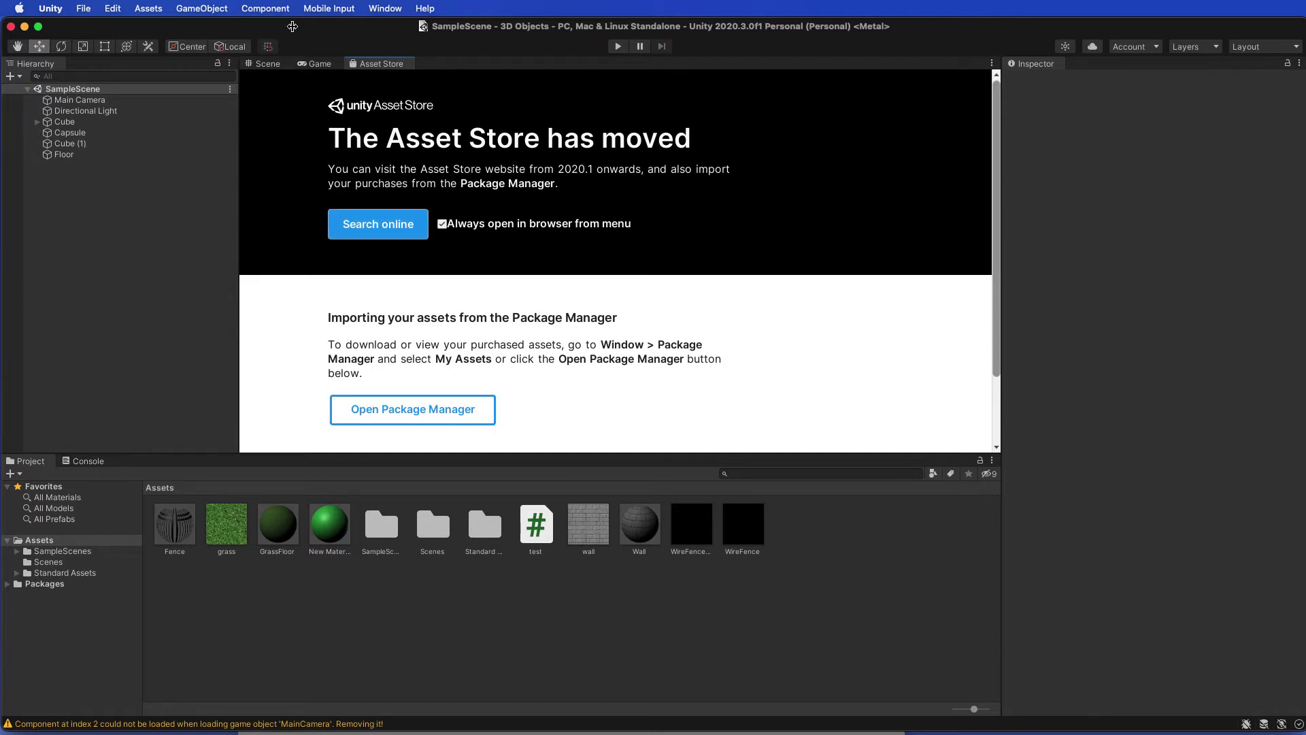
pyautogui.click(425, 8)
# Step: Launch the Asset Store from Unity's Window menu and open a new Chrome tab
pyautogui.click(385, 9)
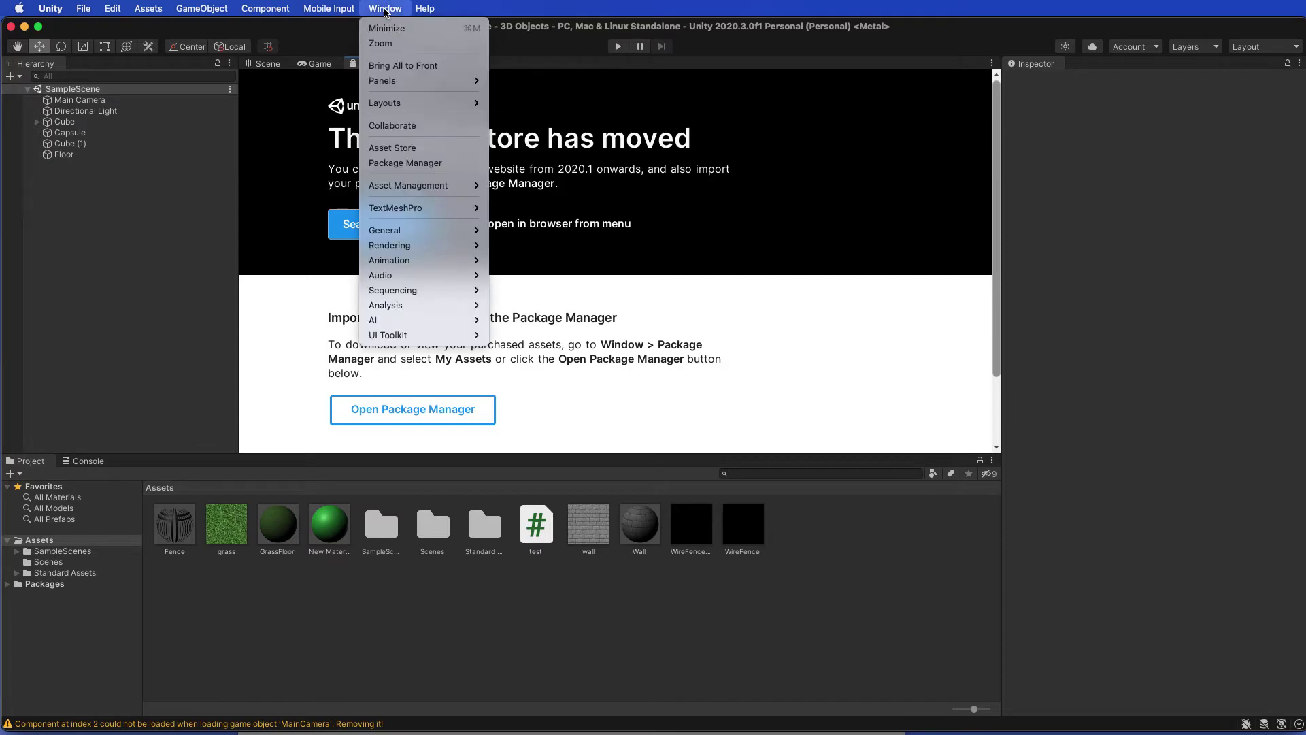
pyautogui.click(373, 150)
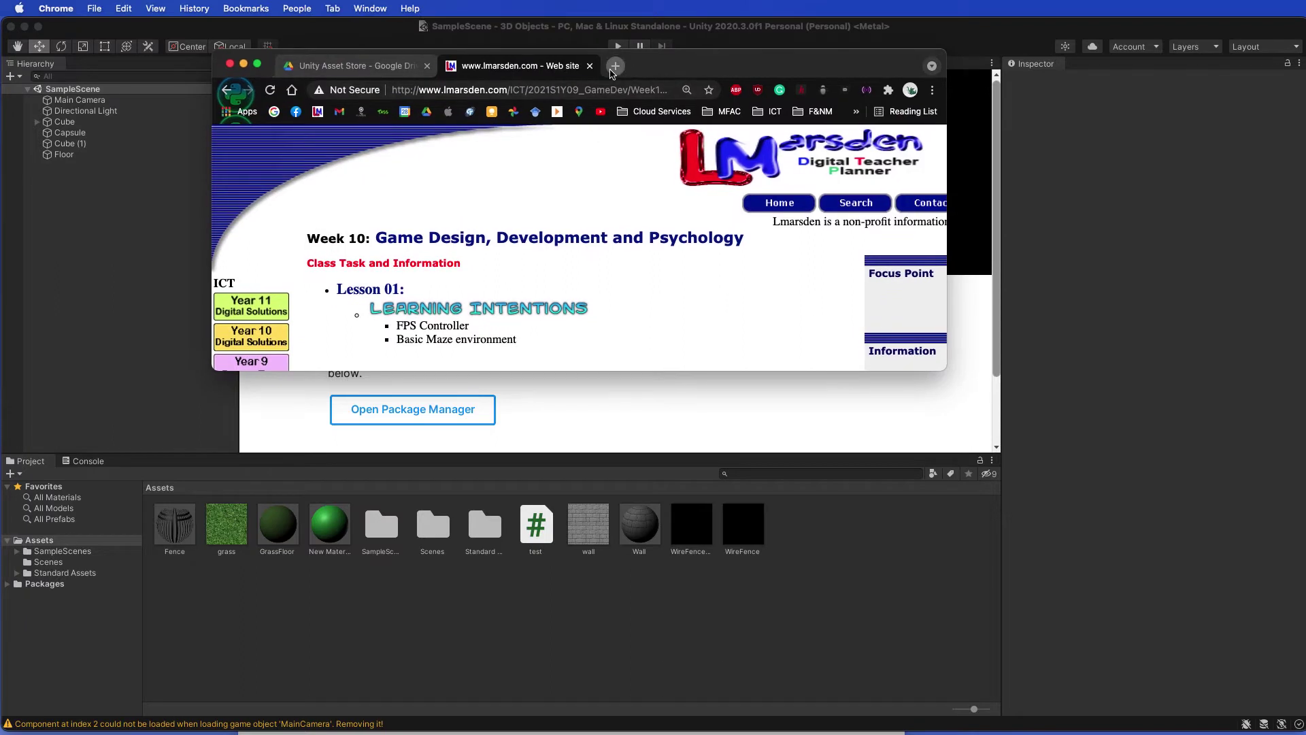
pyautogui.click(615, 65)
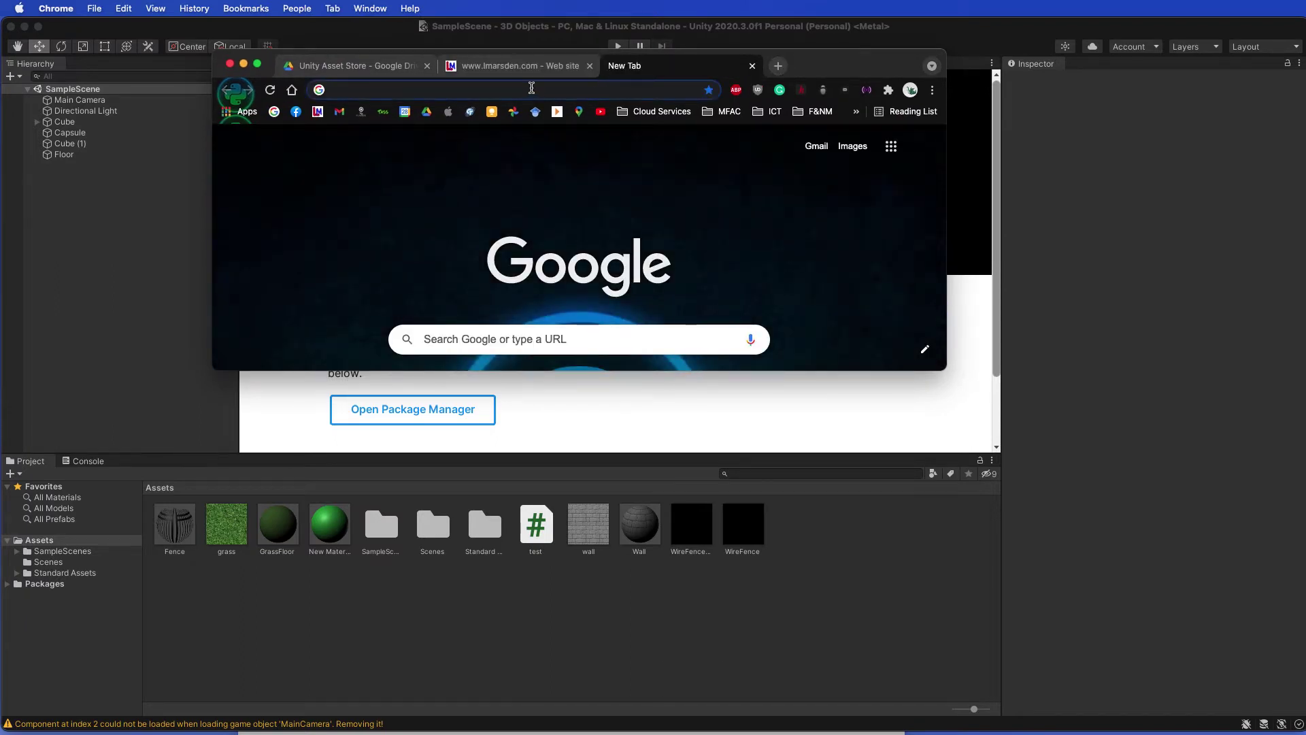
# Step: Search 'unity asset store', open the Unity Asset Store site, and make the browser window taller
pyautogui.click(532, 88)
pyautogui.write('unity ass')
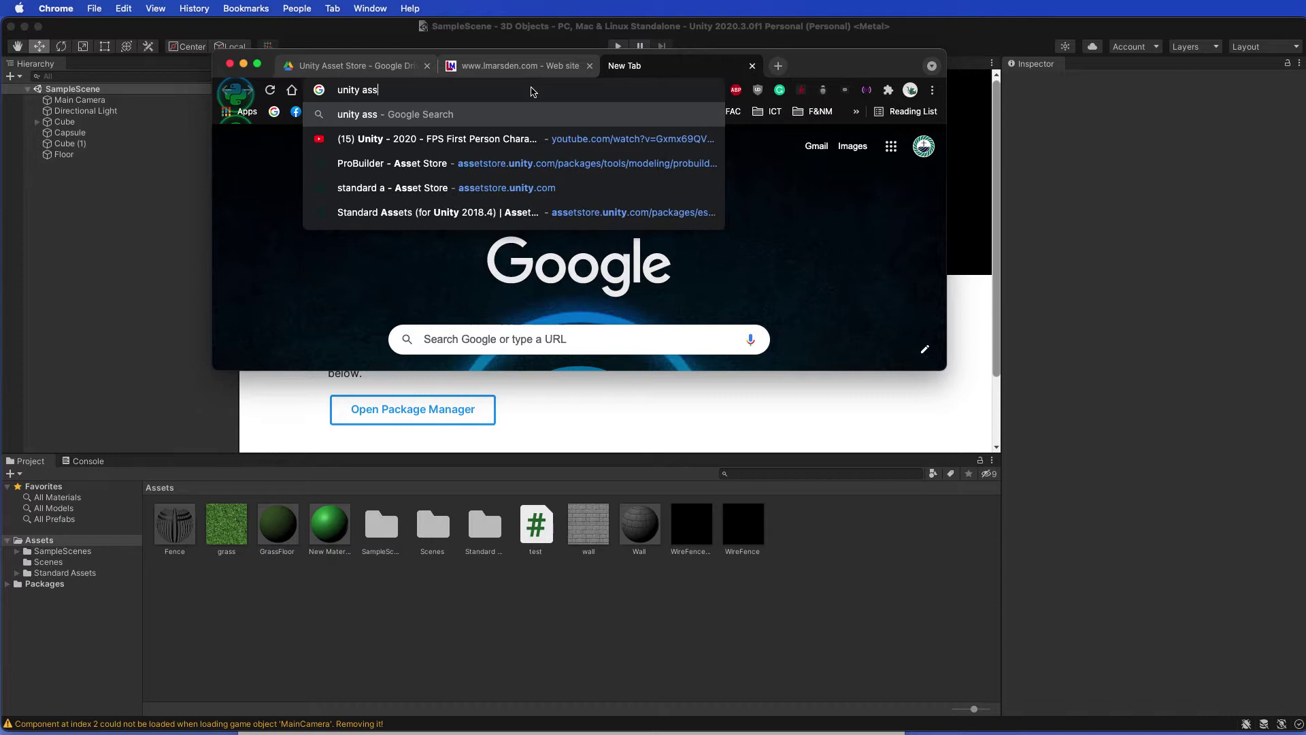
pyautogui.write('et store')
pyautogui.press('Return')
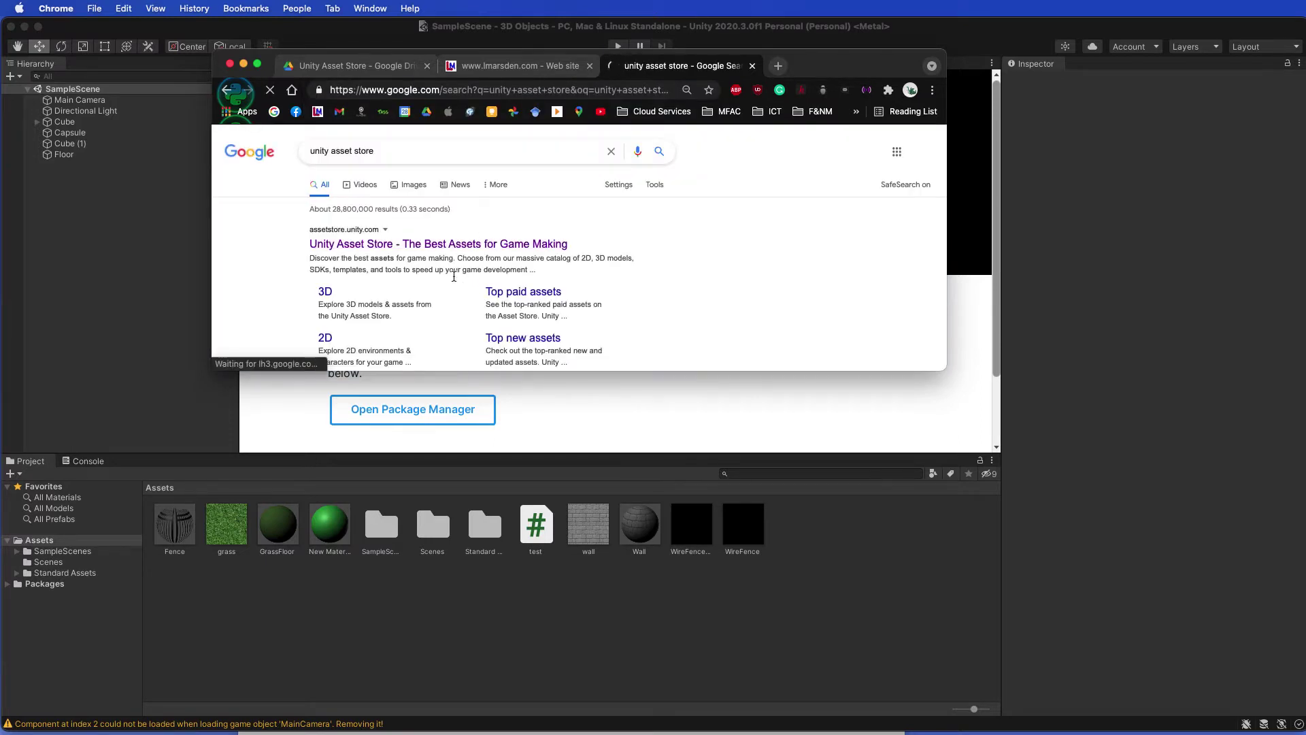
pyautogui.click(432, 245)
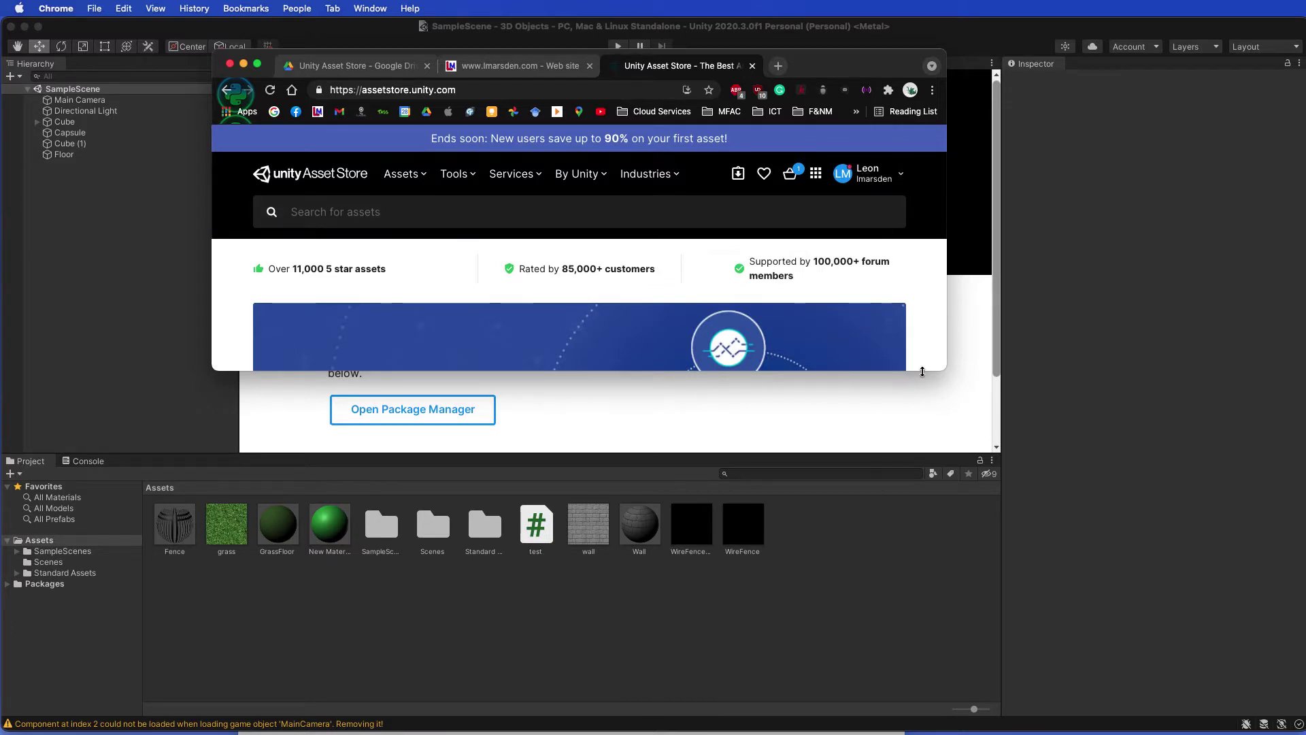
pyautogui.moveTo(923, 371); pyautogui.dragTo(922, 665)
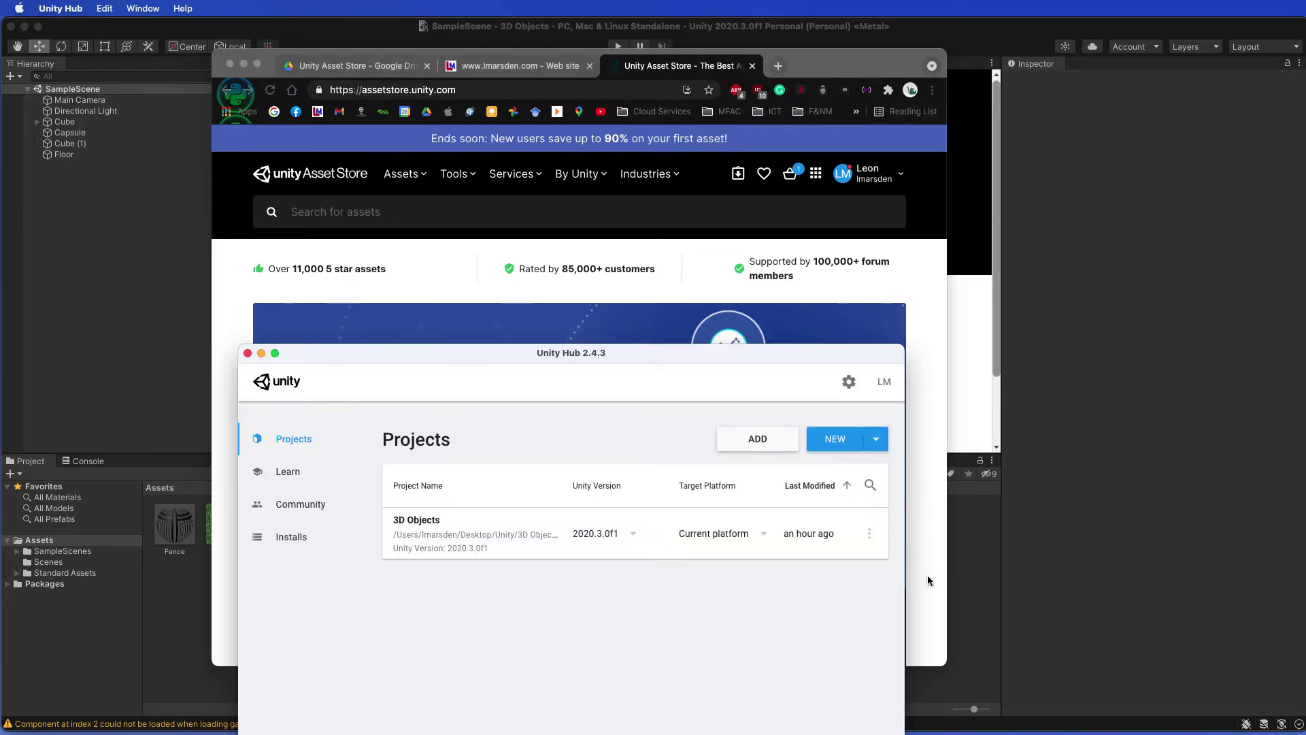
# Step: Minimize Unity Hub and search the Asset Store for 'Standard Assets'
pyautogui.click(261, 353)
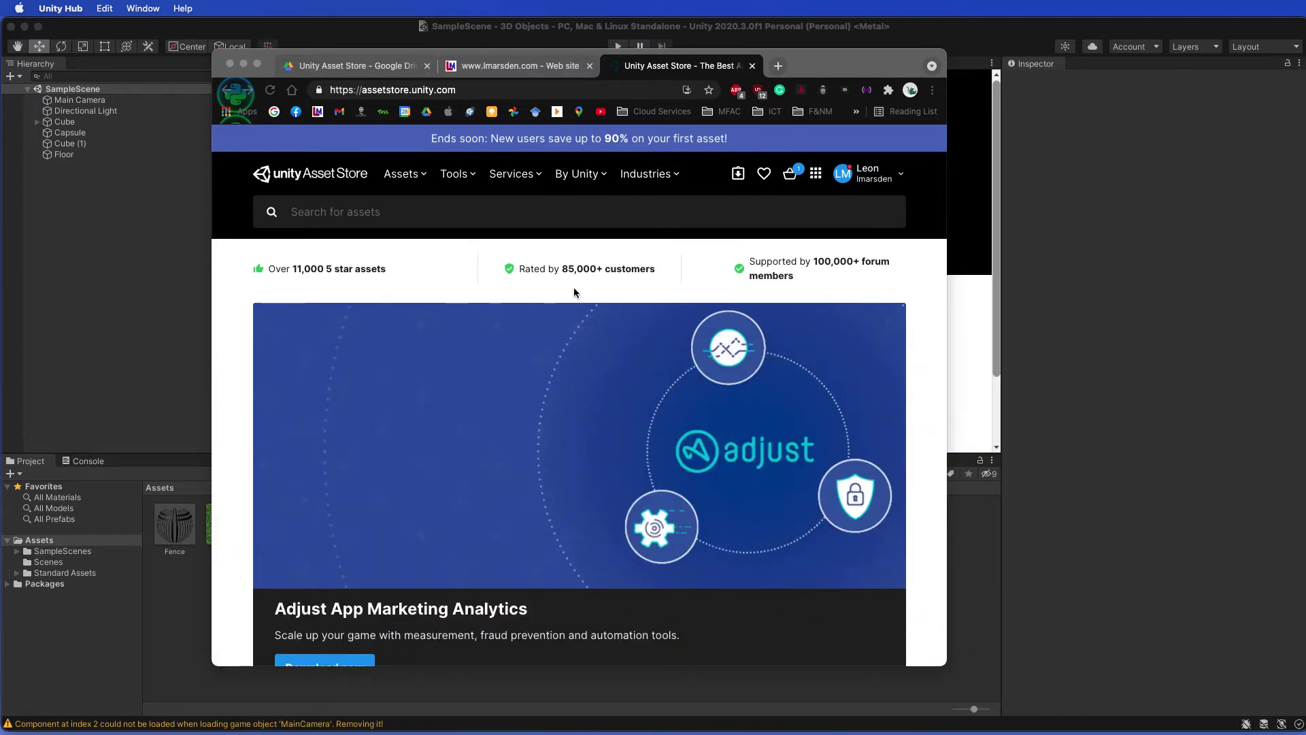
pyautogui.click(480, 212)
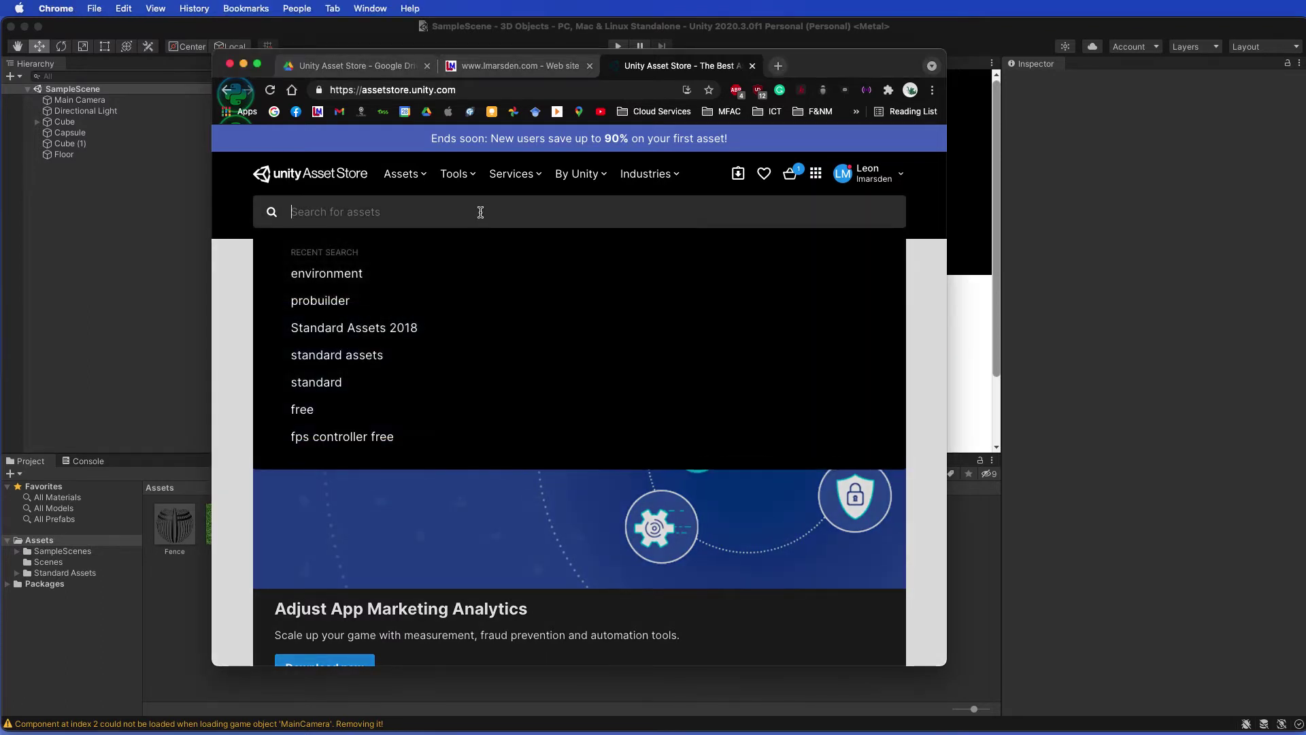
pyautogui.click(320, 300)
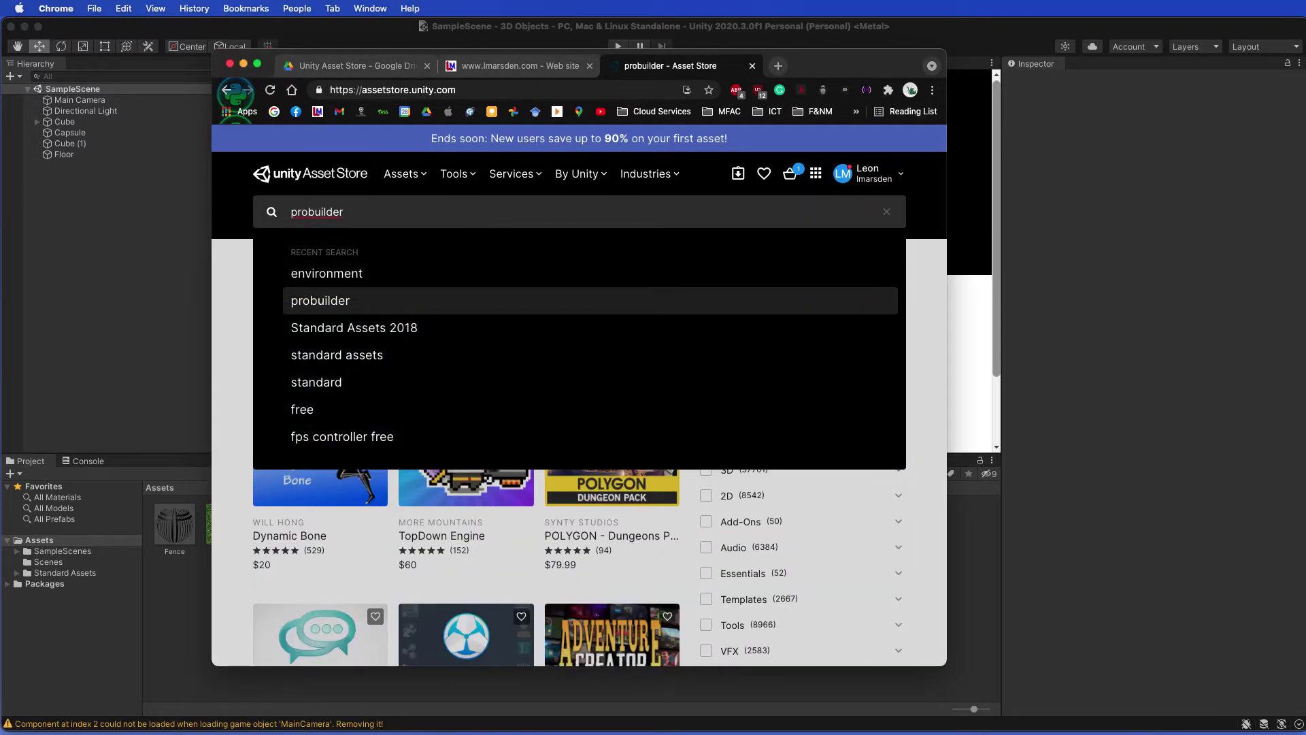
pyautogui.click(354, 327)
pyautogui.press('BackSpace')
pyautogui.press('BackSpace')
pyautogui.press('BackSpace')
pyautogui.press('BackSpace')
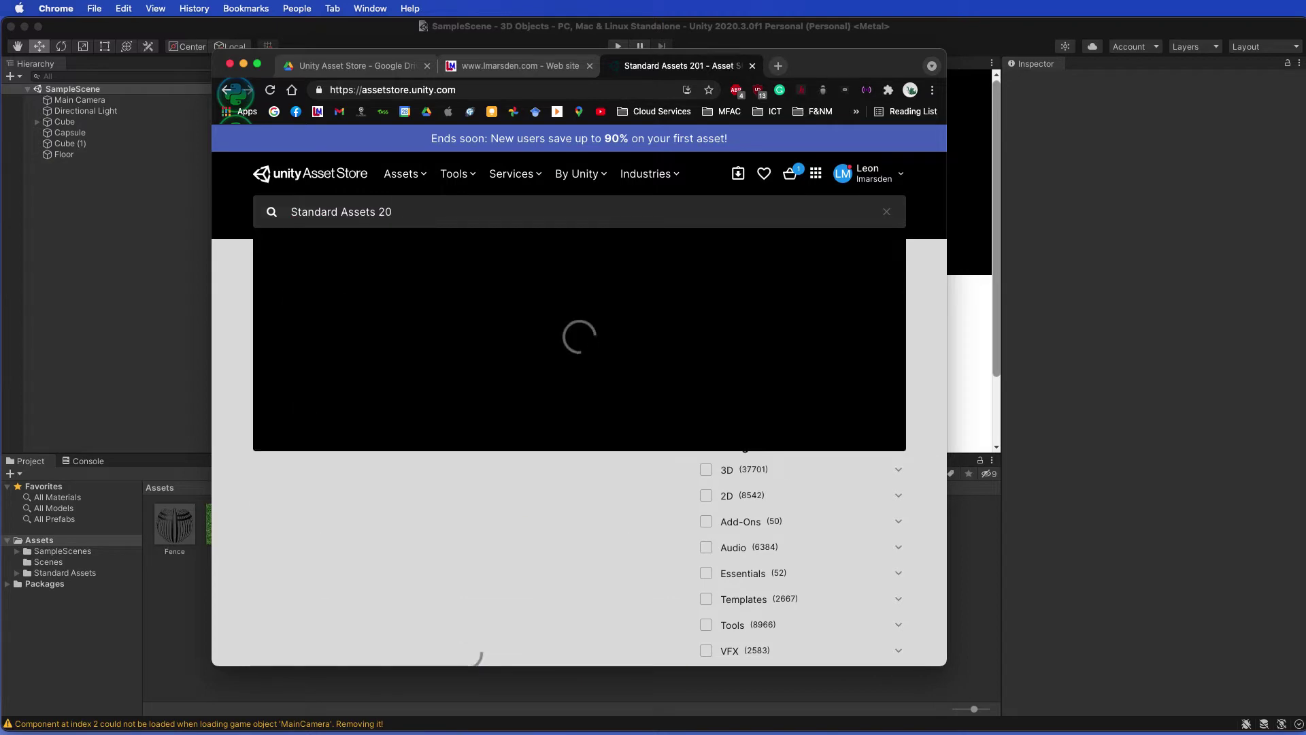
pyautogui.press('Return')
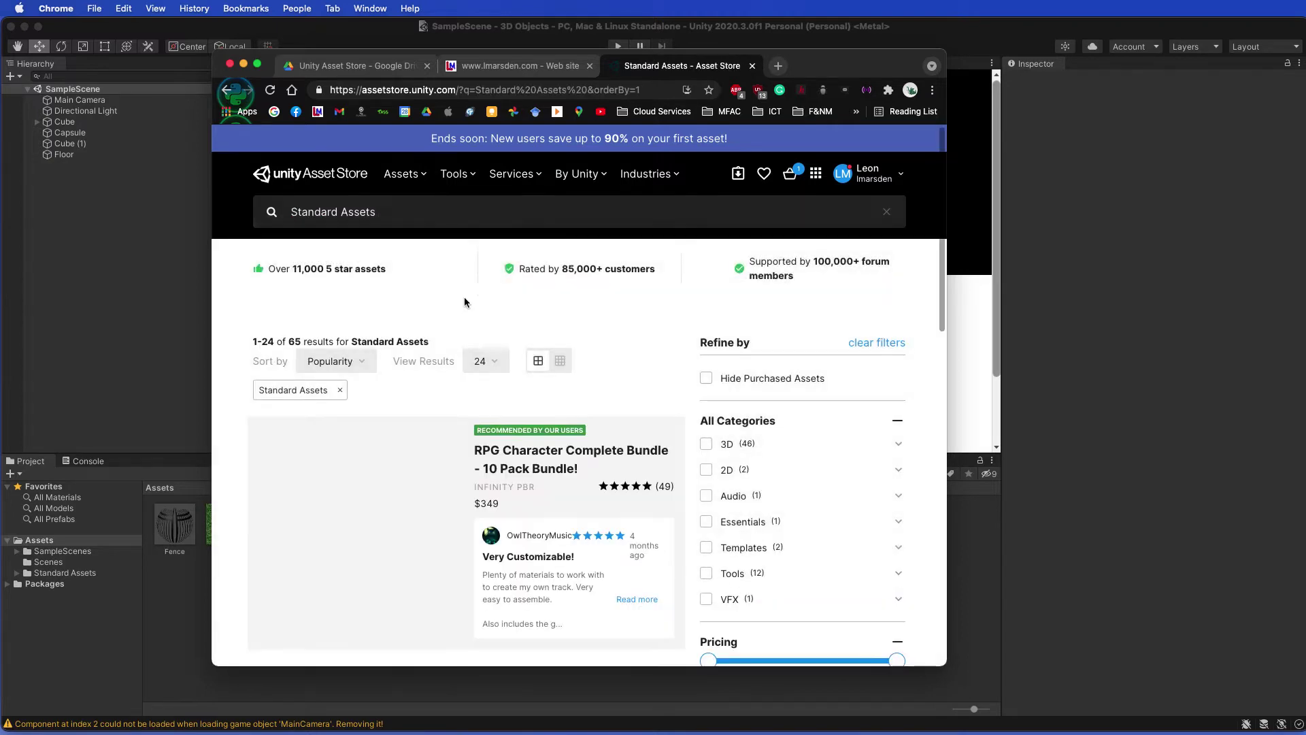
# Step: Open the Standard Assets (for Unity 2018.4) package page and send it to Unity
pyautogui.scroll(-2, 463, 387)
pyautogui.scroll(-3, 463, 387)
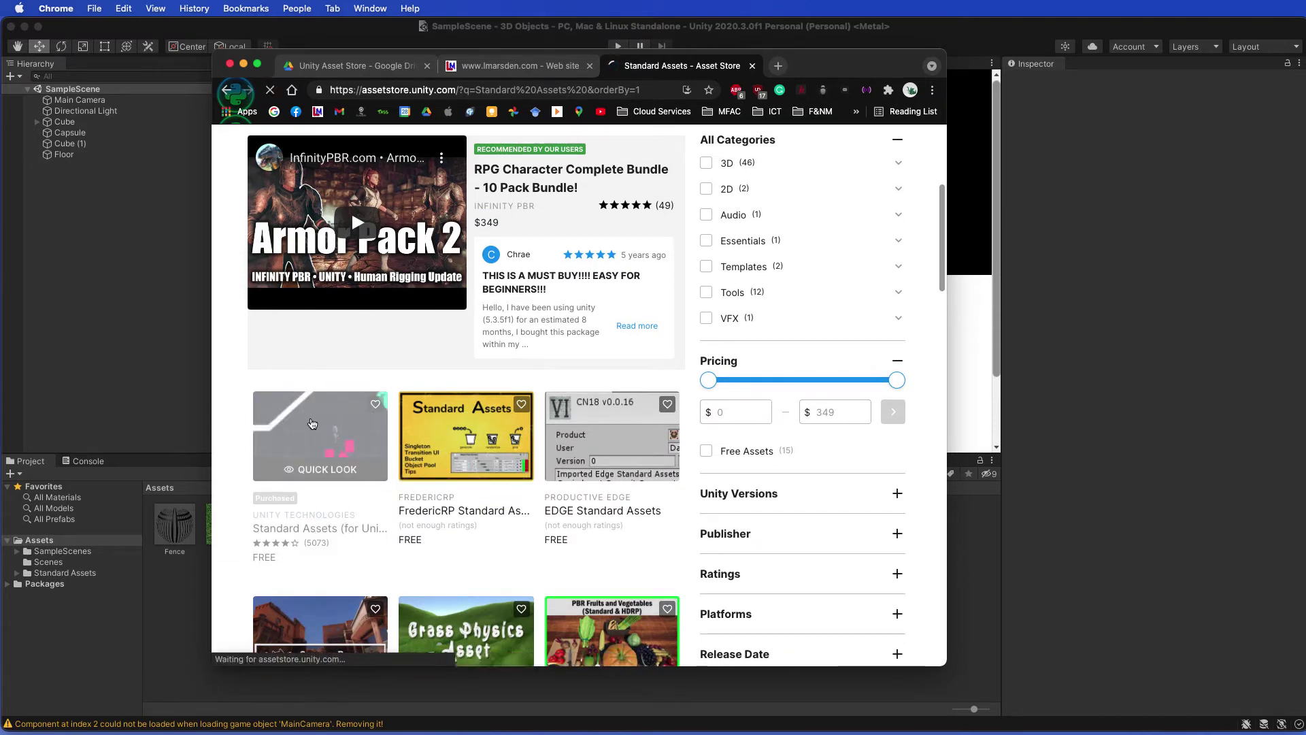
pyautogui.click(313, 424)
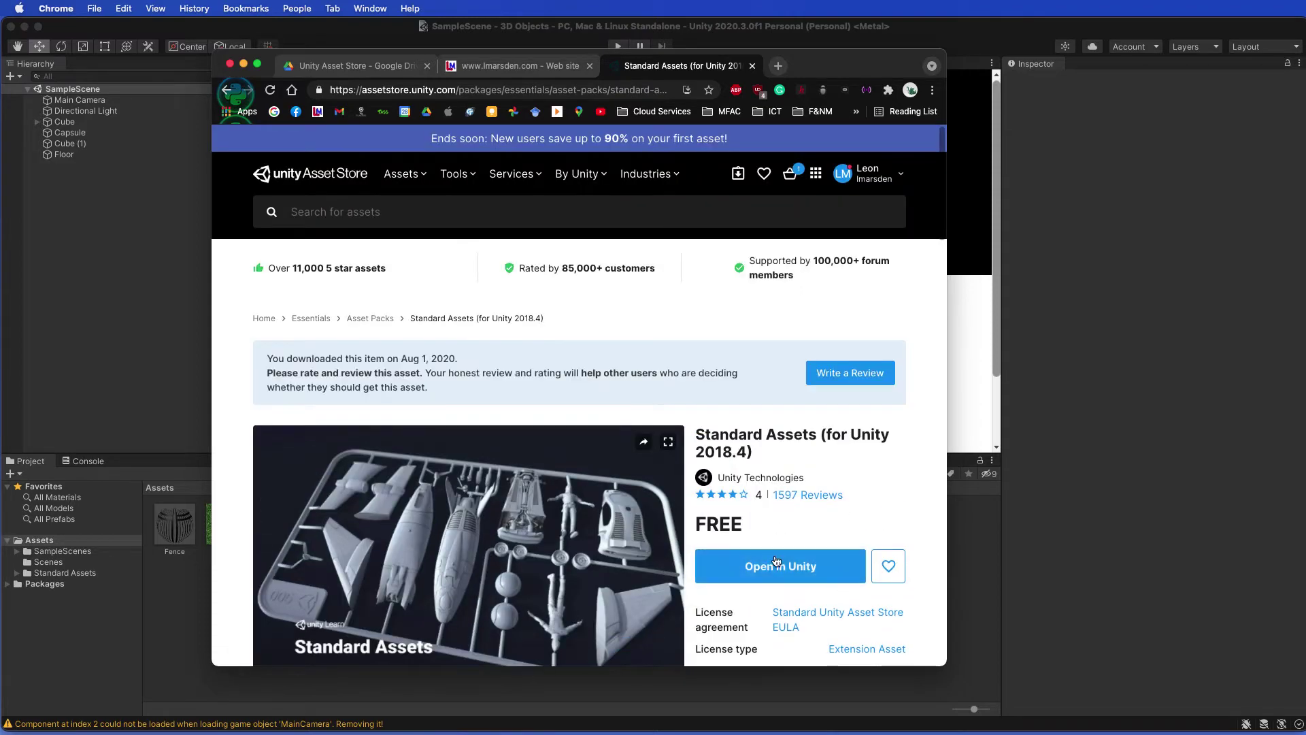
pyautogui.click(779, 572)
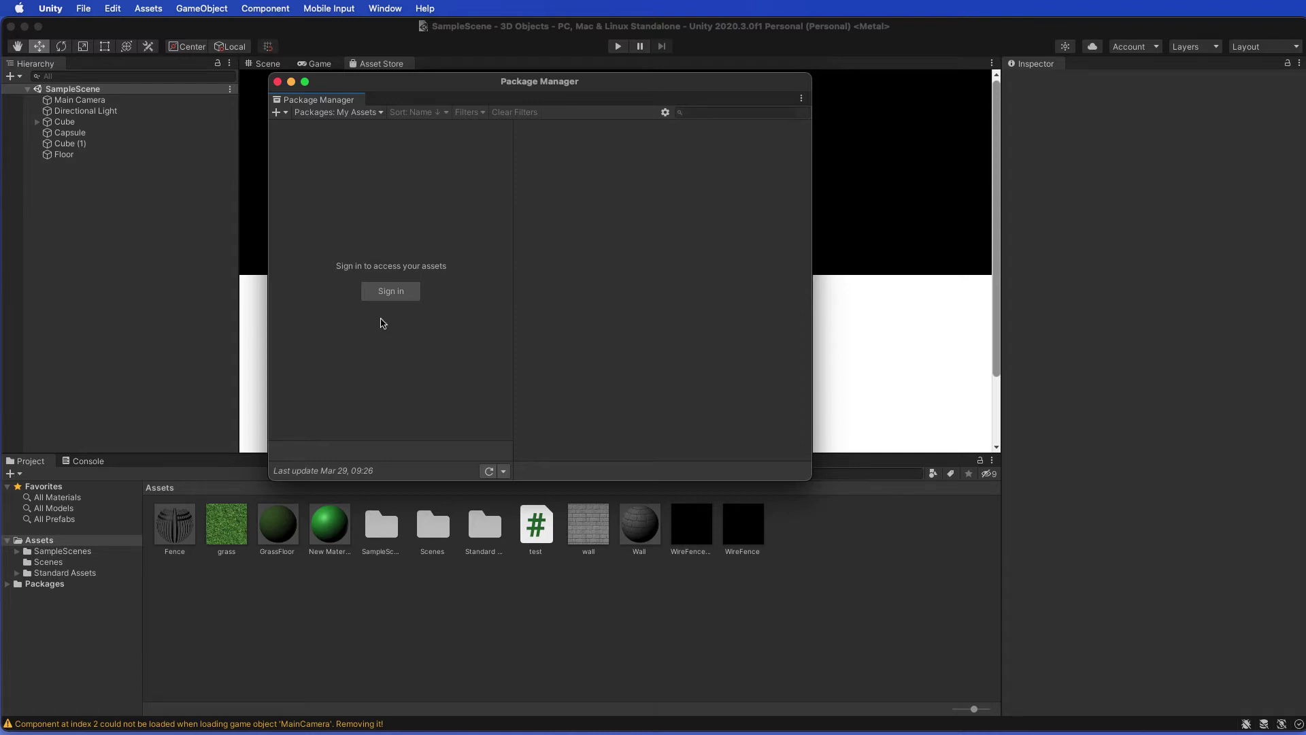
# Step: Sign in from Package Manager with a Google account, entering the account e-mail and password
pyautogui.click(391, 292)
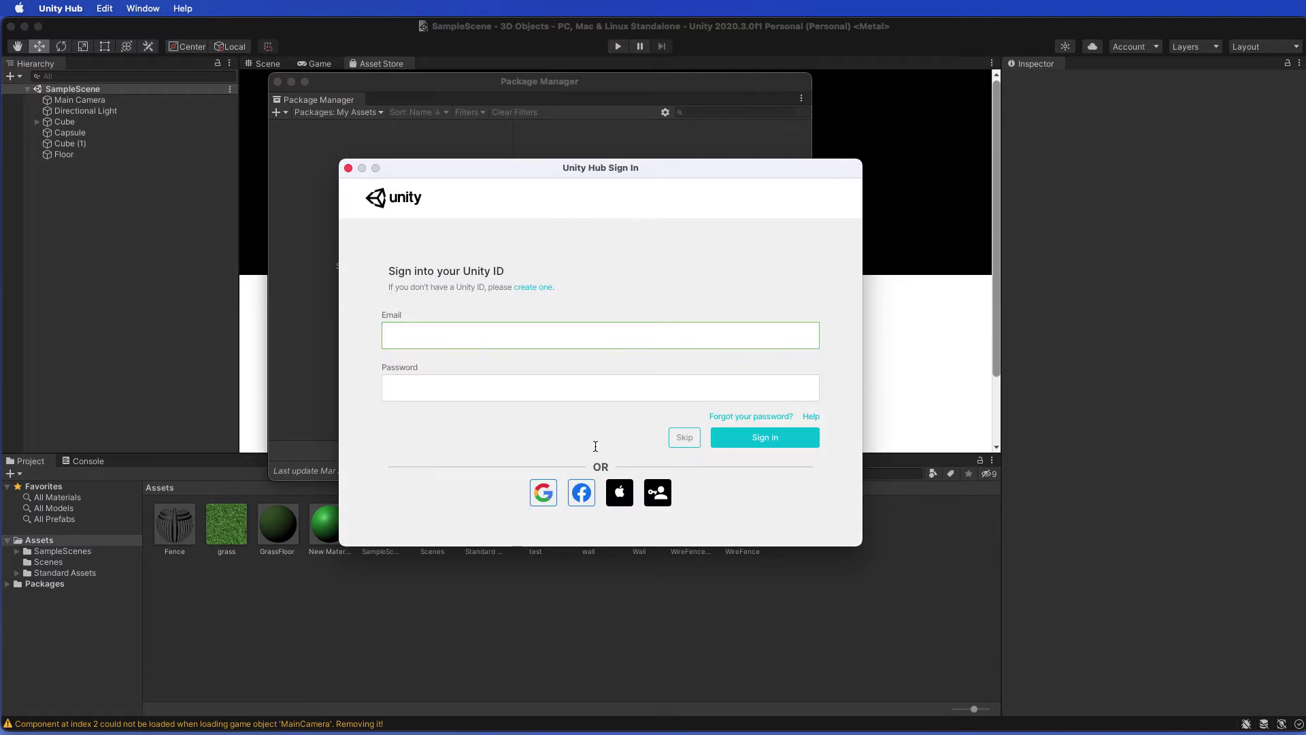
pyautogui.click(542, 514)
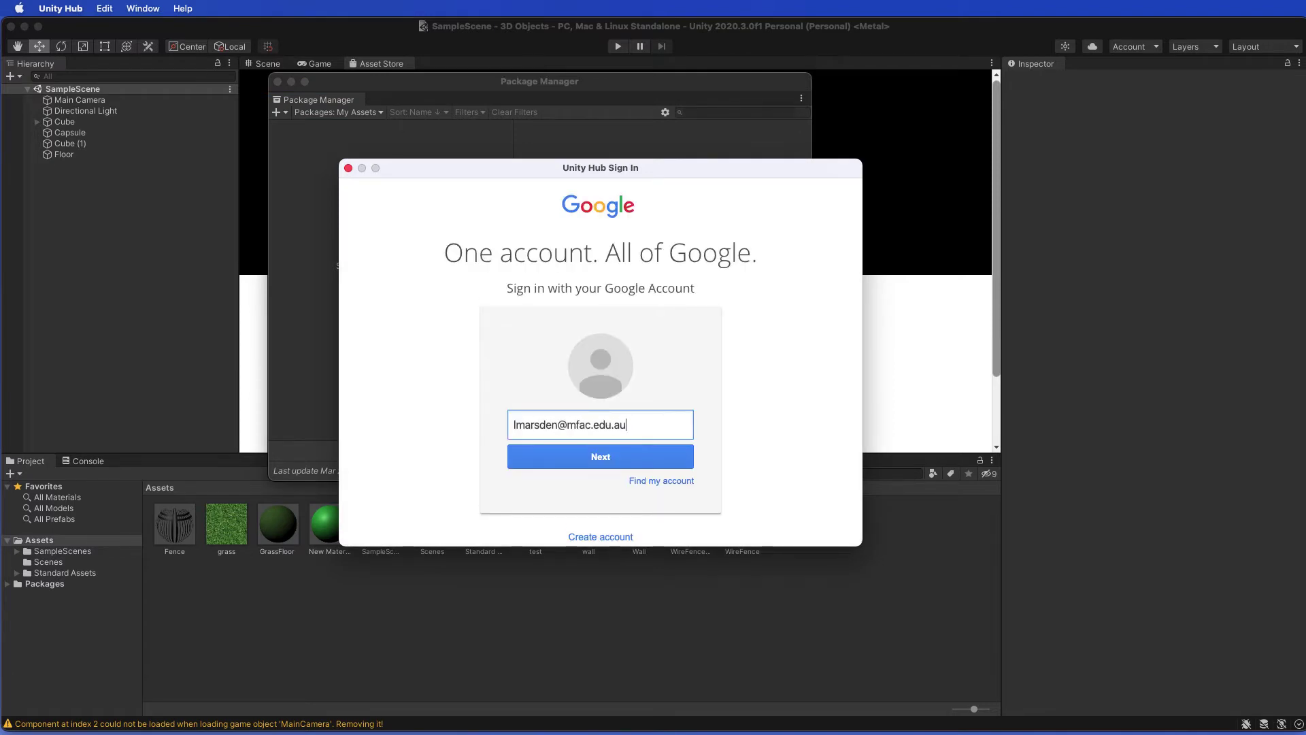
pyautogui.press('Return')
pyautogui.write('••••••••')
pyautogui.press('Return')
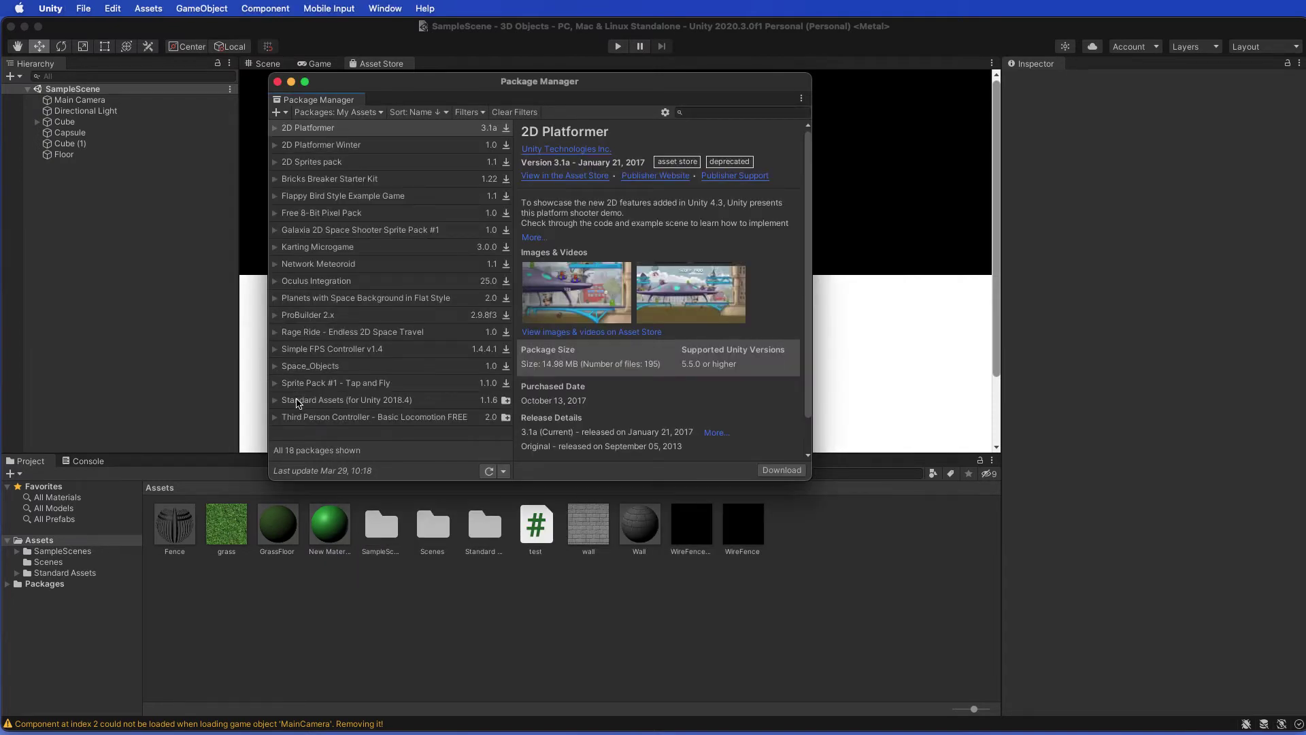
# Step: Import all of Standard Assets (for Unity 2018.4) and open its folder in the Project panel
pyautogui.click(298, 403)
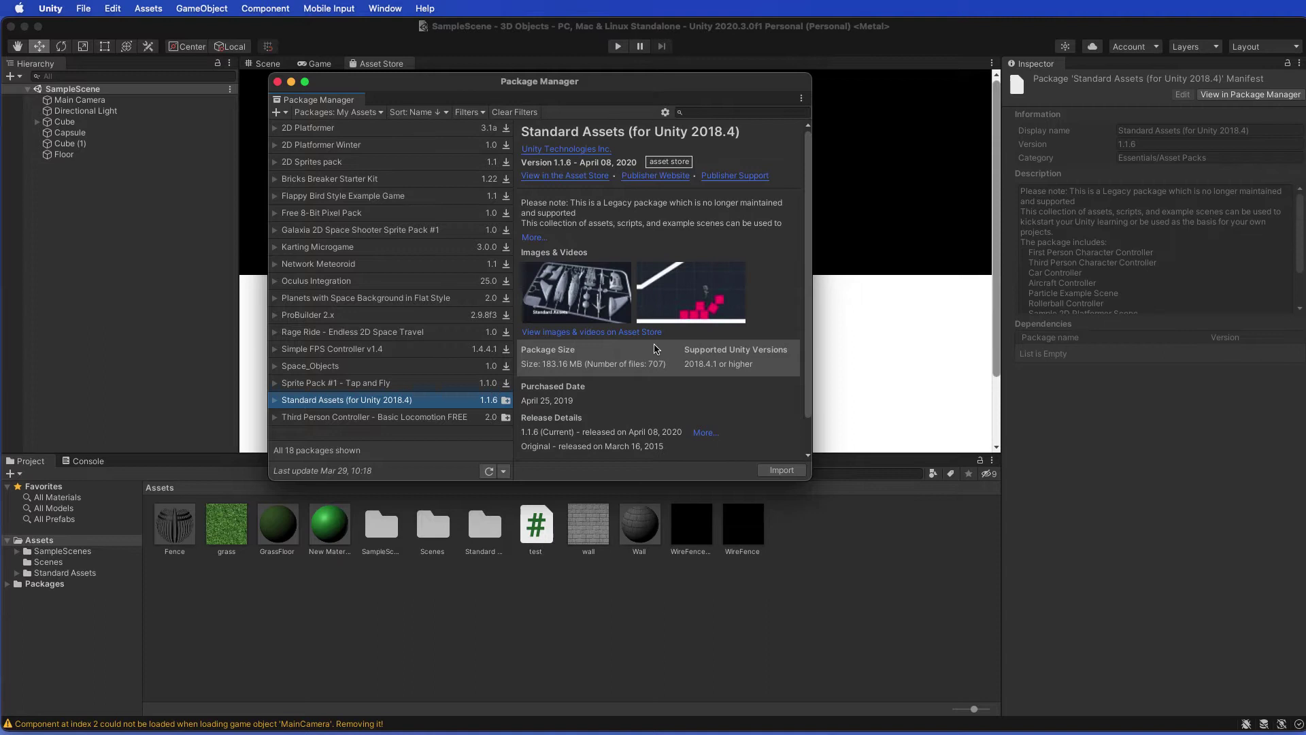
pyautogui.click(781, 471)
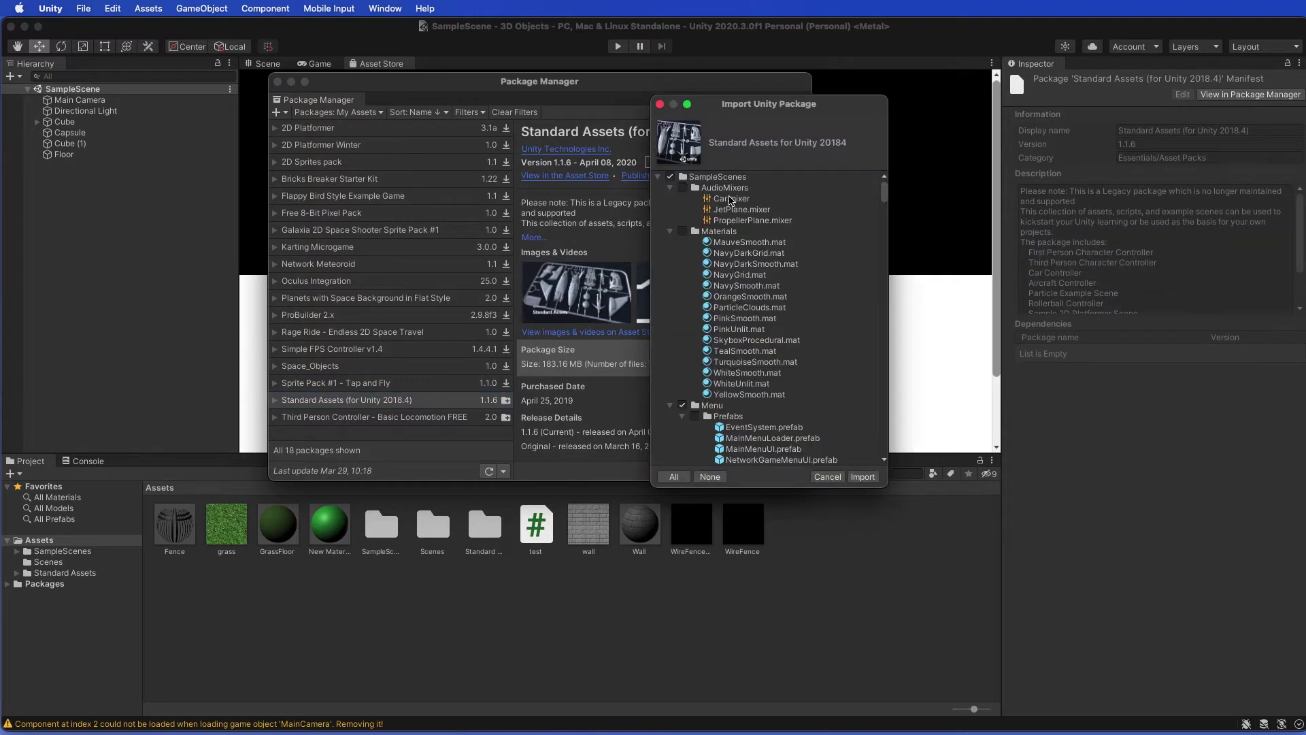
pyautogui.click(863, 476)
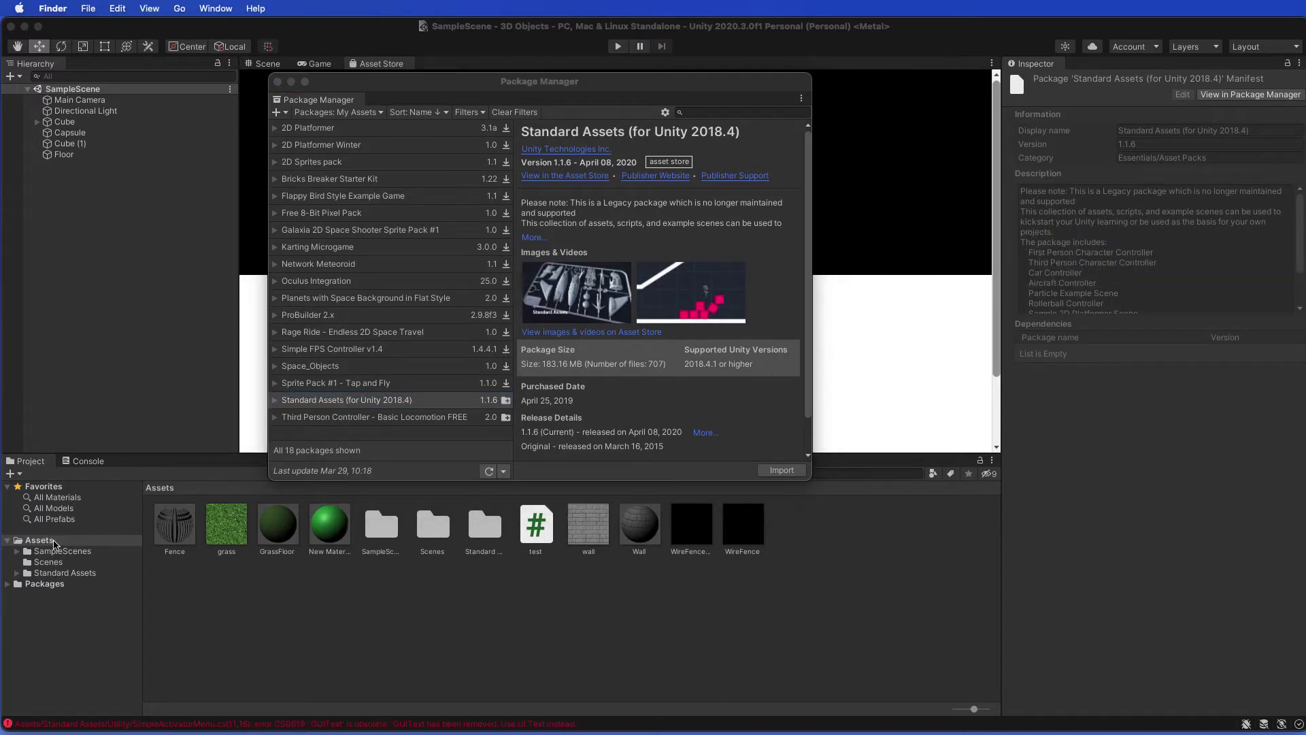
pyautogui.click(53, 576)
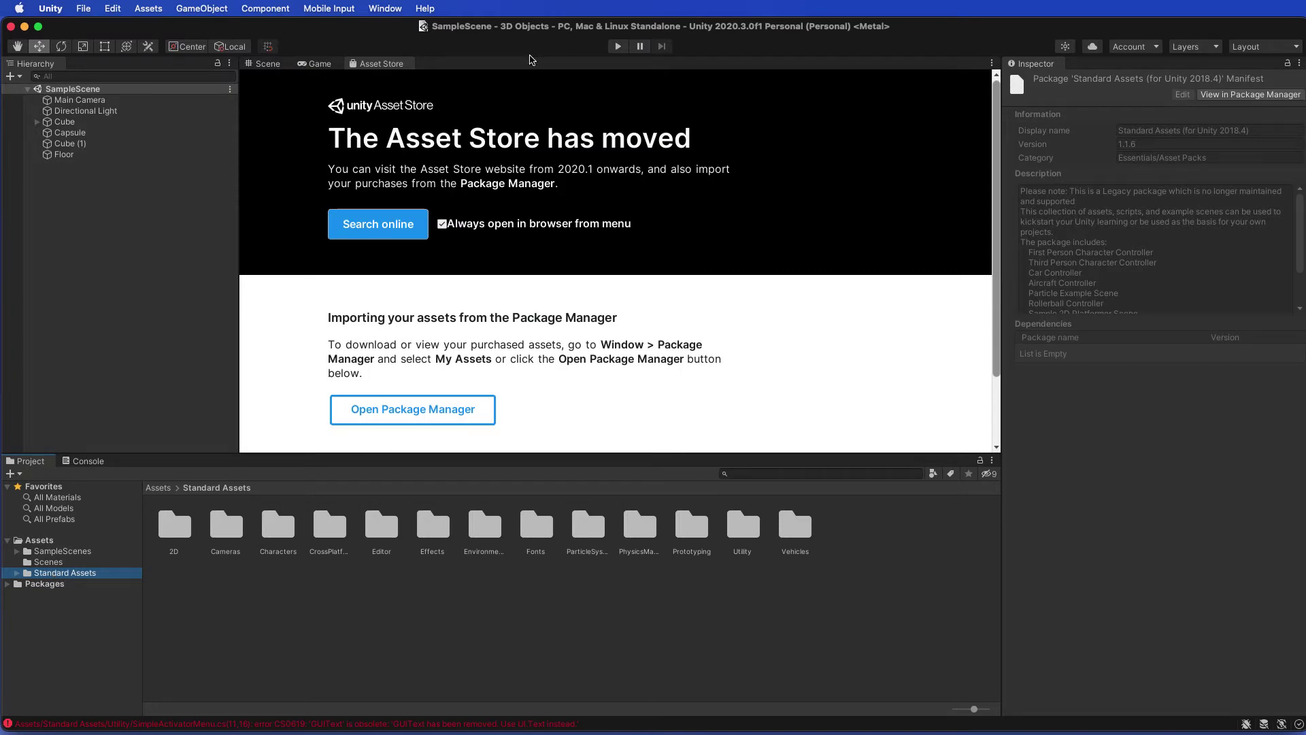
# Step: Cmd+Tab from Unity to Chrome showing the FPS First Person Character Controller tutorial
pyautogui.press('super+Tab')
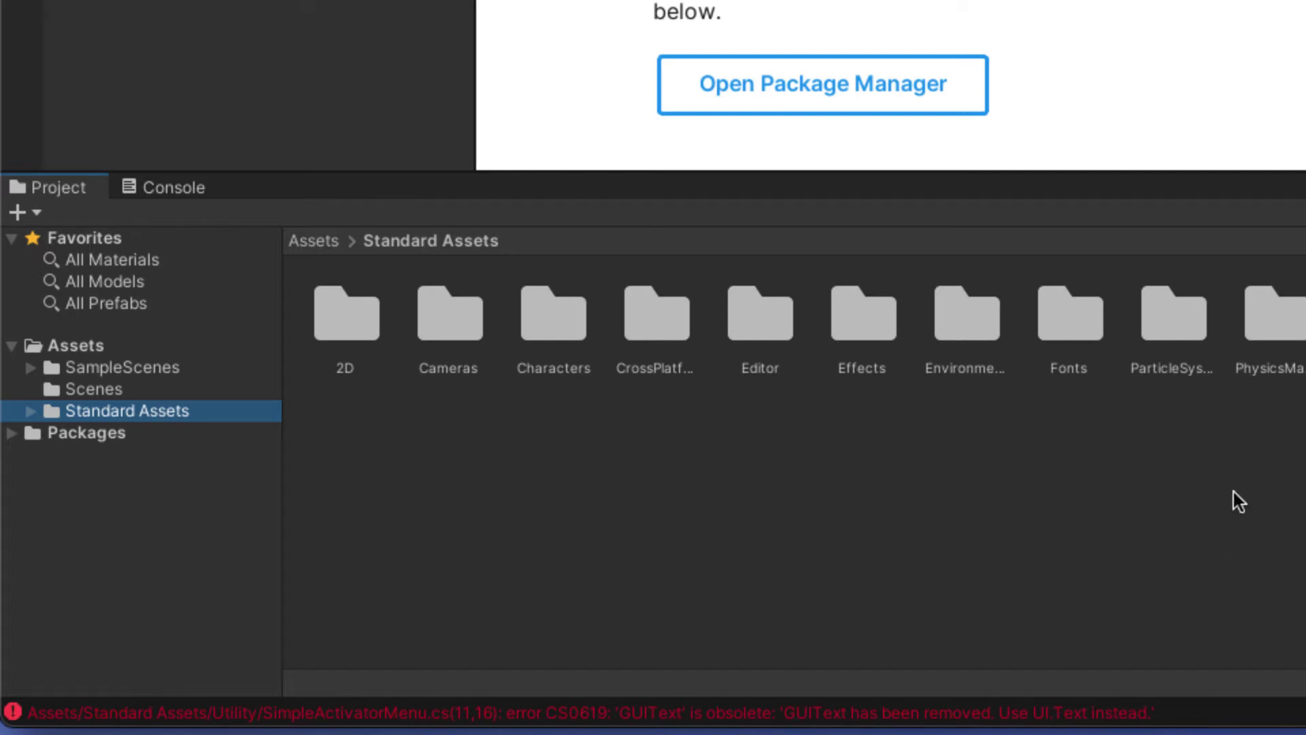
pyautogui.press('super+Tab')
pyautogui.press('super+Tab')
pyautogui.press('super+Tab')
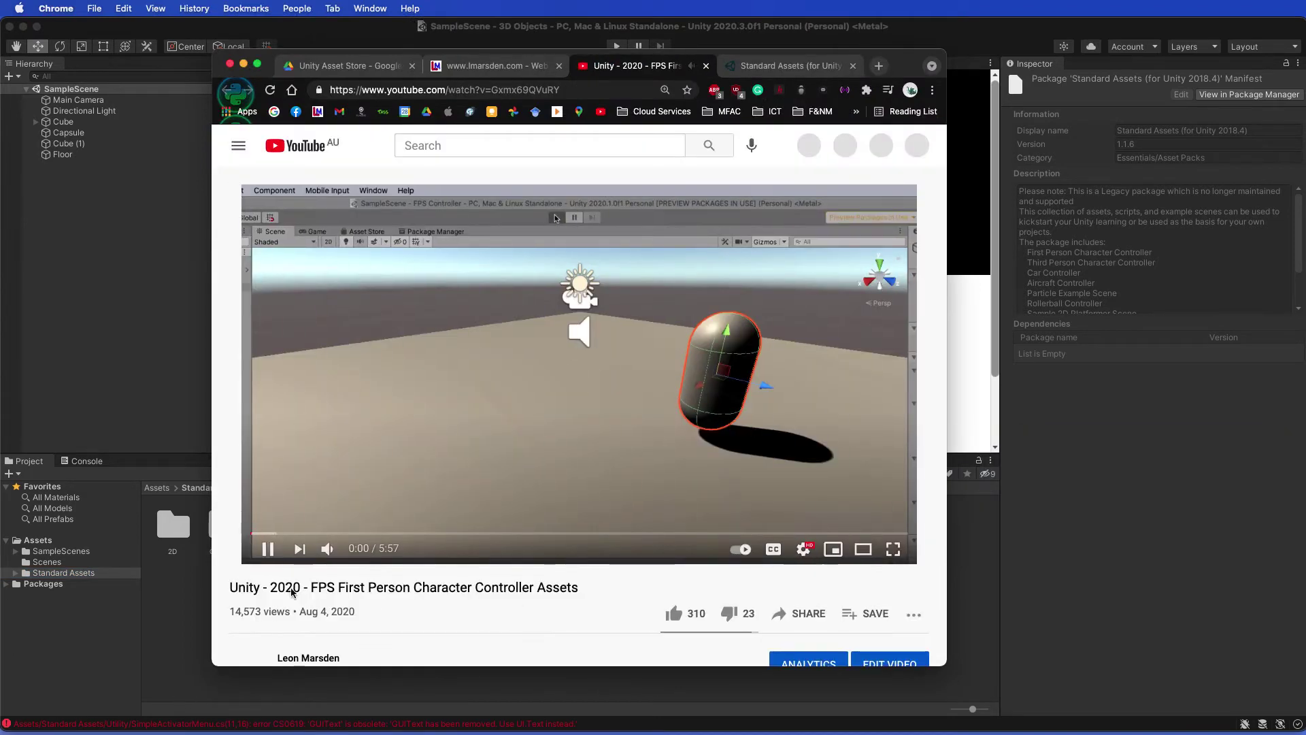
# Step: Pause the tutorial video and expand its full description
pyautogui.click(267, 548)
pyautogui.scroll(-1, 675, 414)
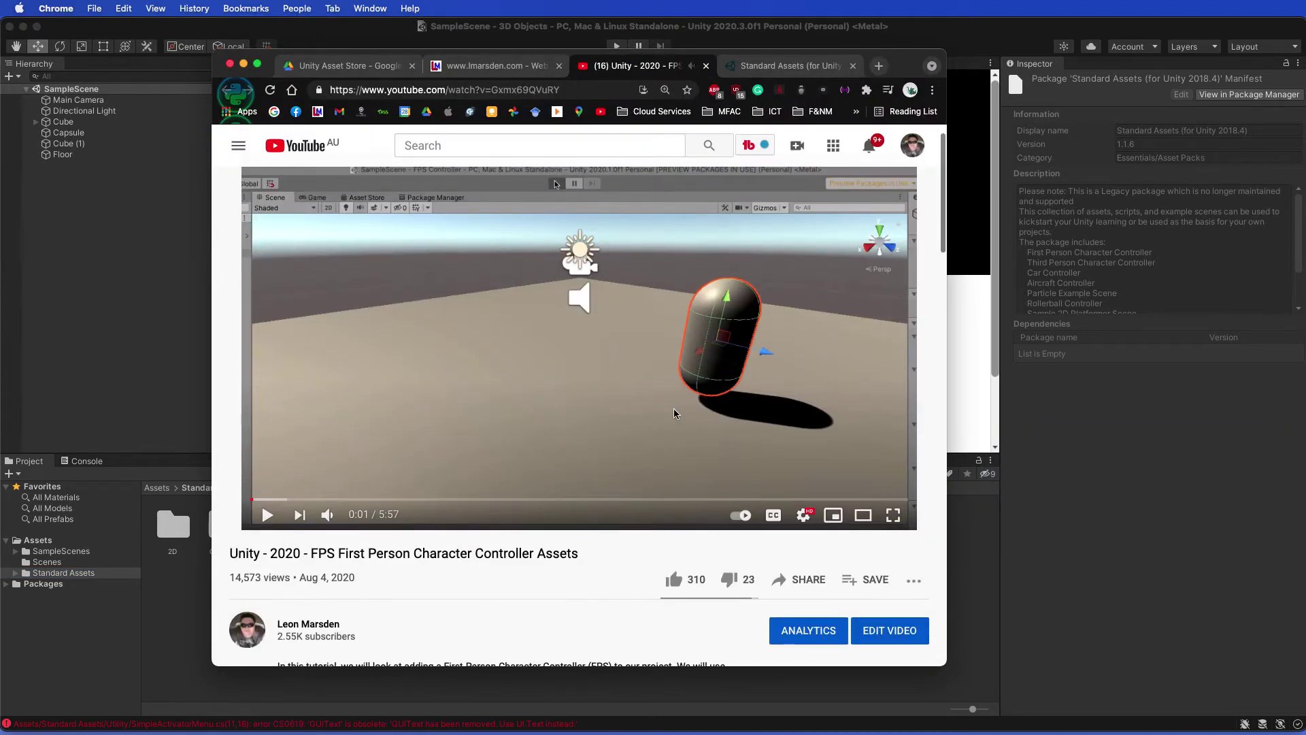
pyautogui.scroll(-5, 676, 414)
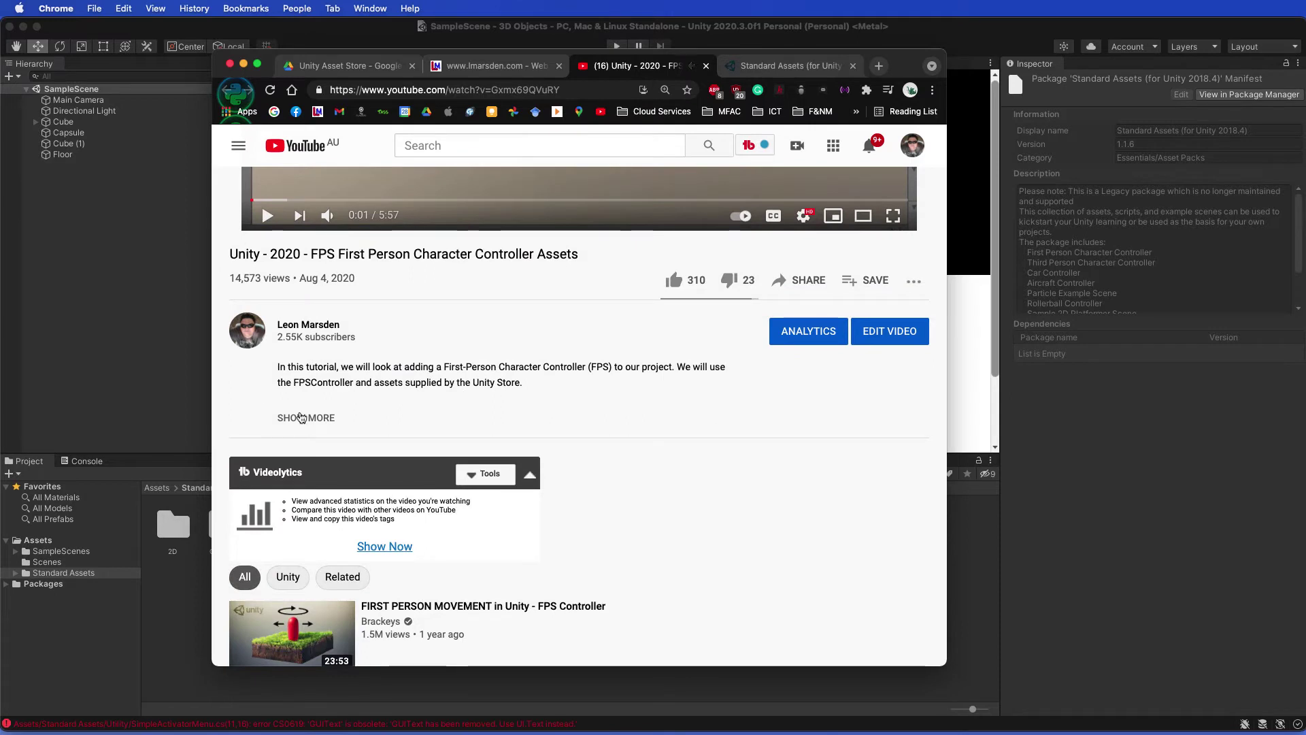
pyautogui.click(302, 418)
pyautogui.scroll(-2, 381, 384)
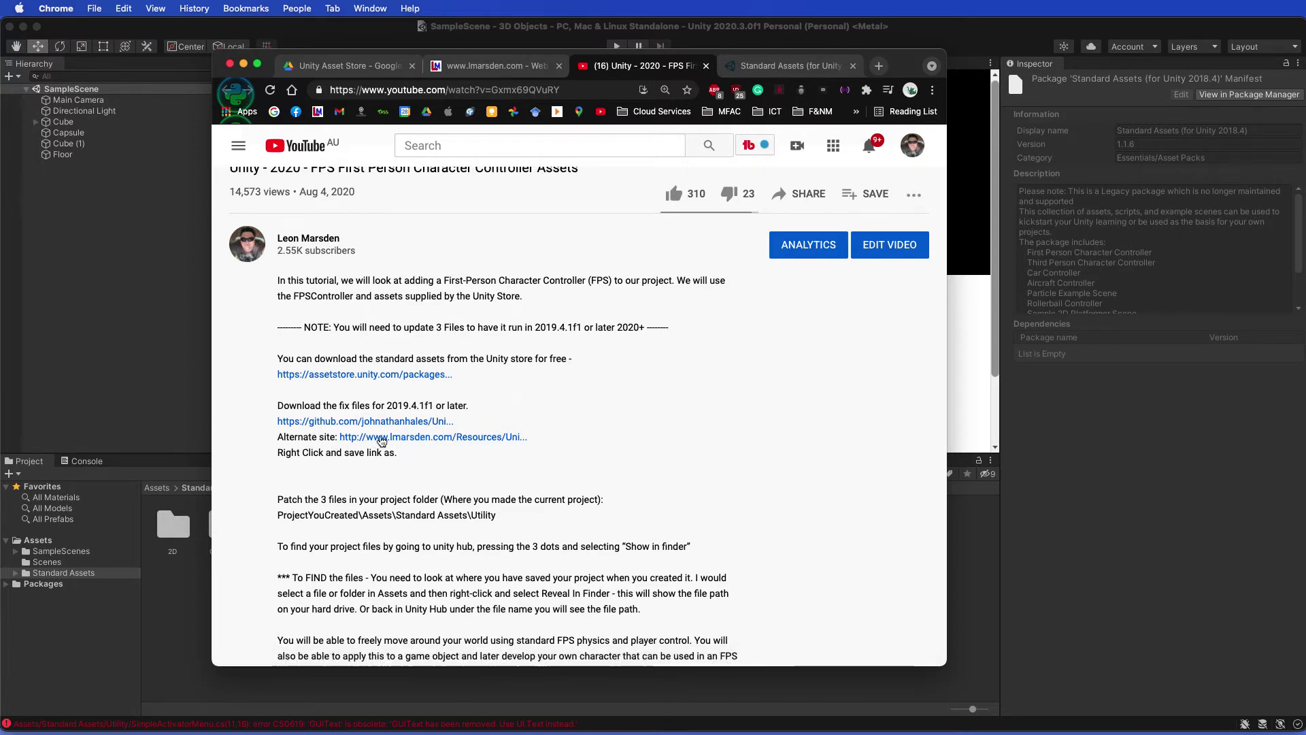
# Step: Open the description's github.com fix-files link in a new tab
pyautogui.rightClick(421, 440)
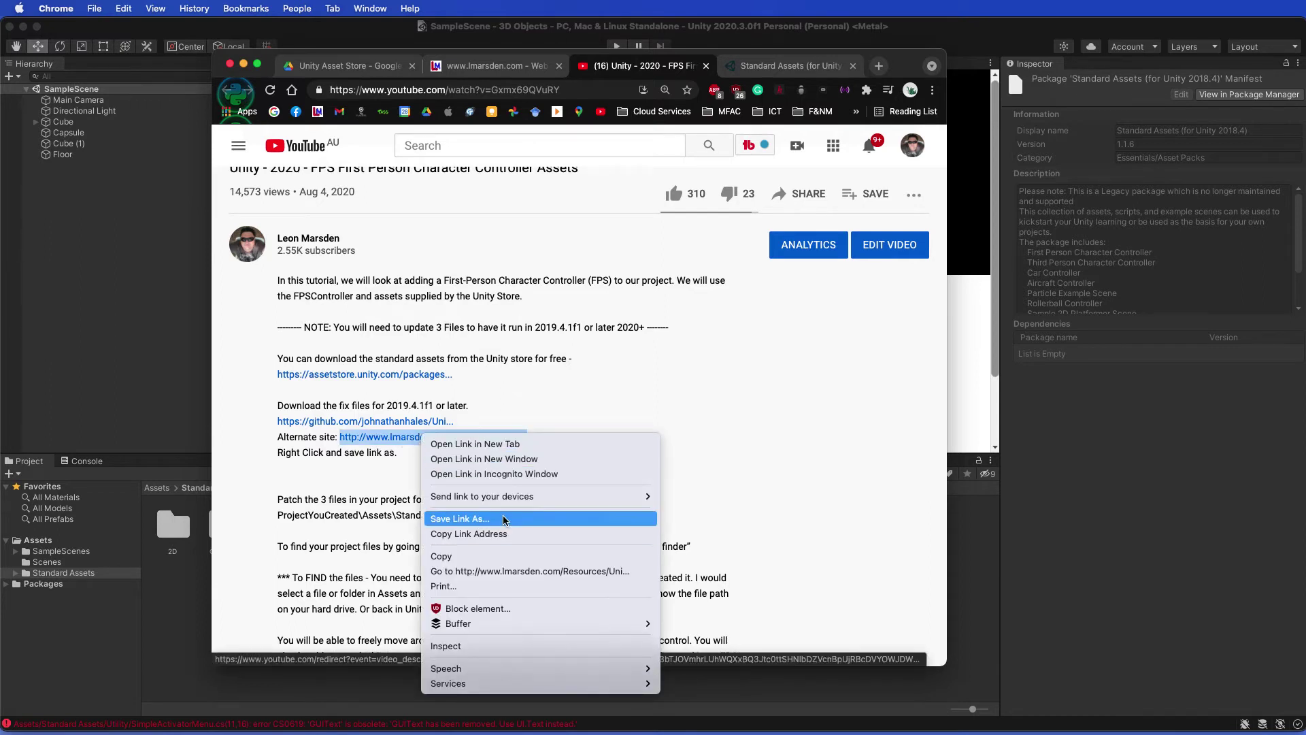
pyautogui.click(356, 427)
pyautogui.click(360, 424)
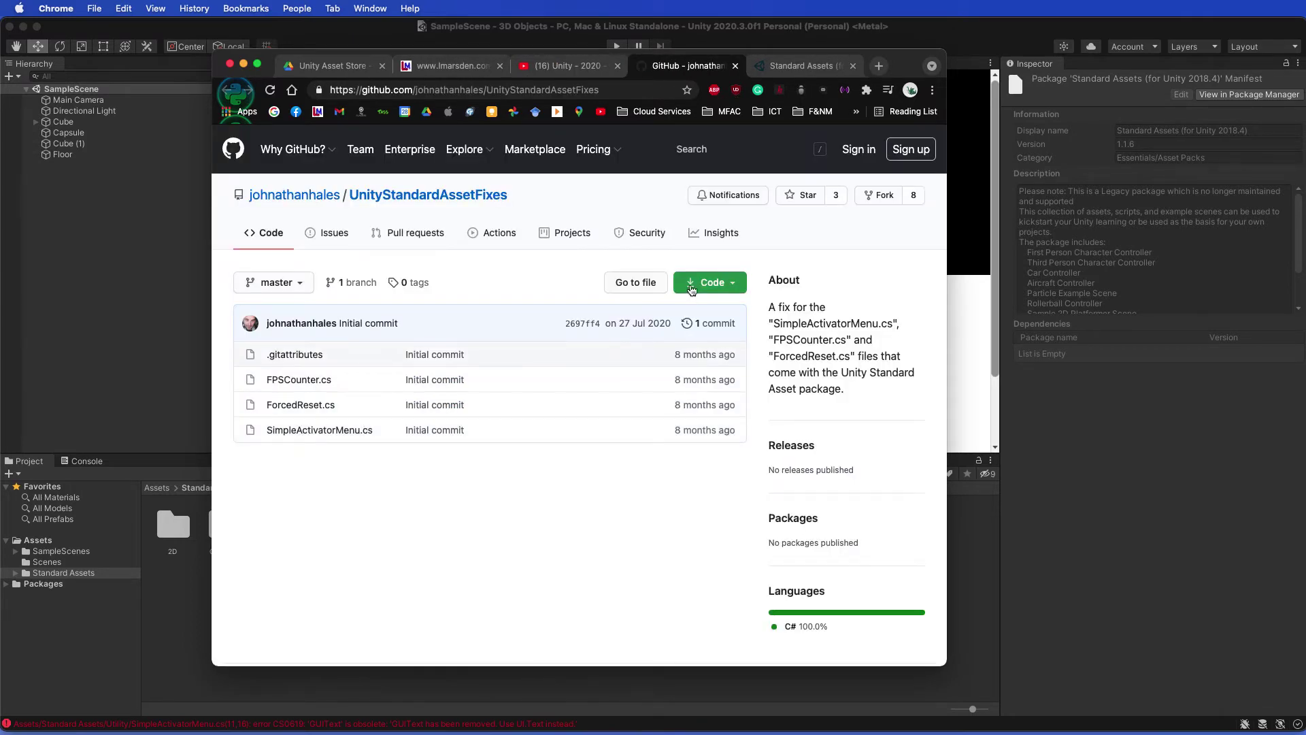
# Step: Download the repository as a ZIP and drag it into the Desktop Unity folder
pyautogui.click(709, 281)
pyautogui.click(535, 456)
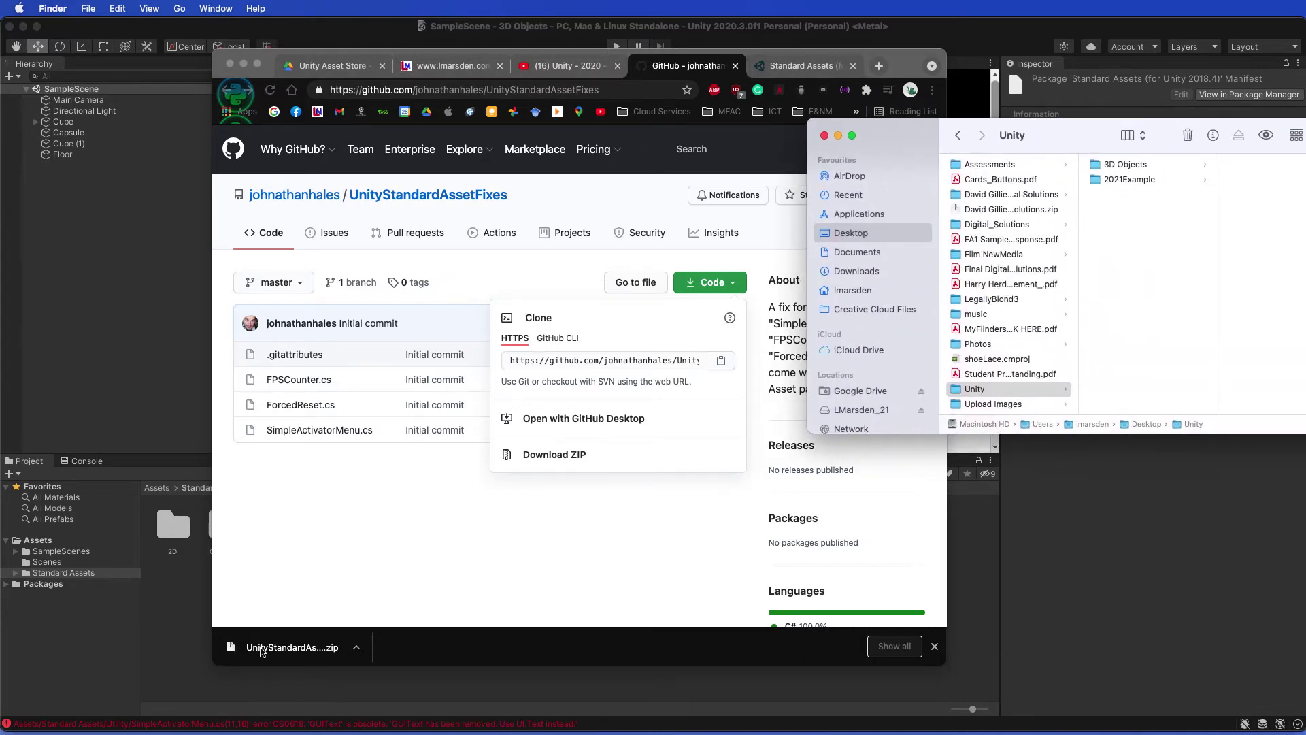
pyautogui.moveTo(232, 649); pyautogui.dragTo(1117, 265)
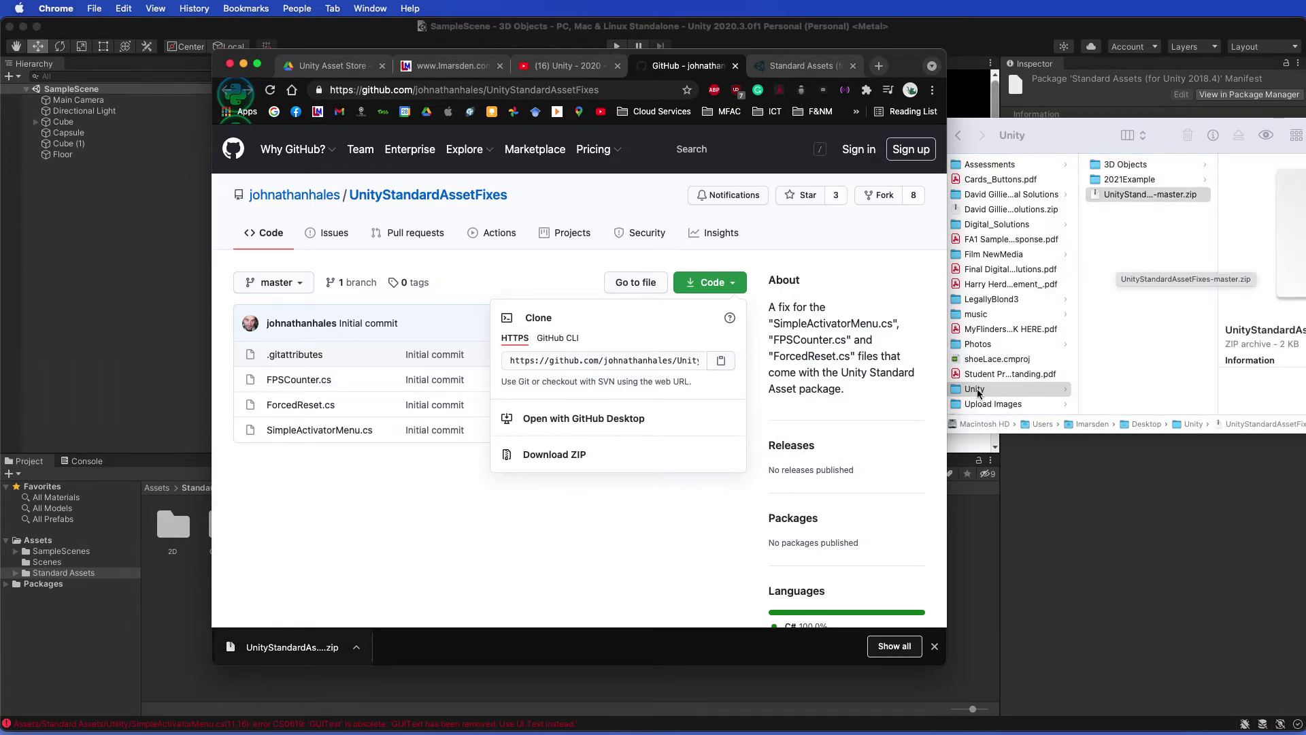
# Step: Unzip it into UnityStandardAssetFixes-master, select the three fixed .cs files, and return to Unity
pyautogui.click(1123, 198)
pyautogui.click(1123, 197)
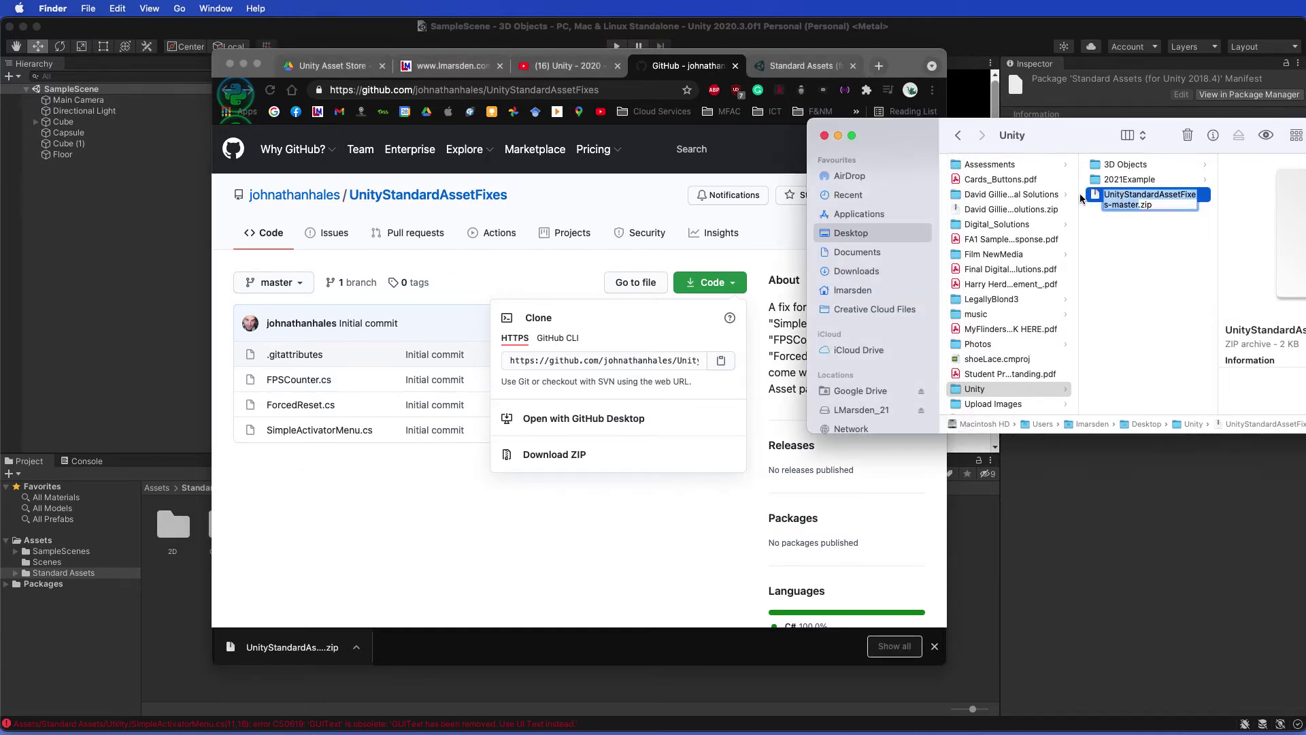
pyautogui.doubleClick(1123, 199)
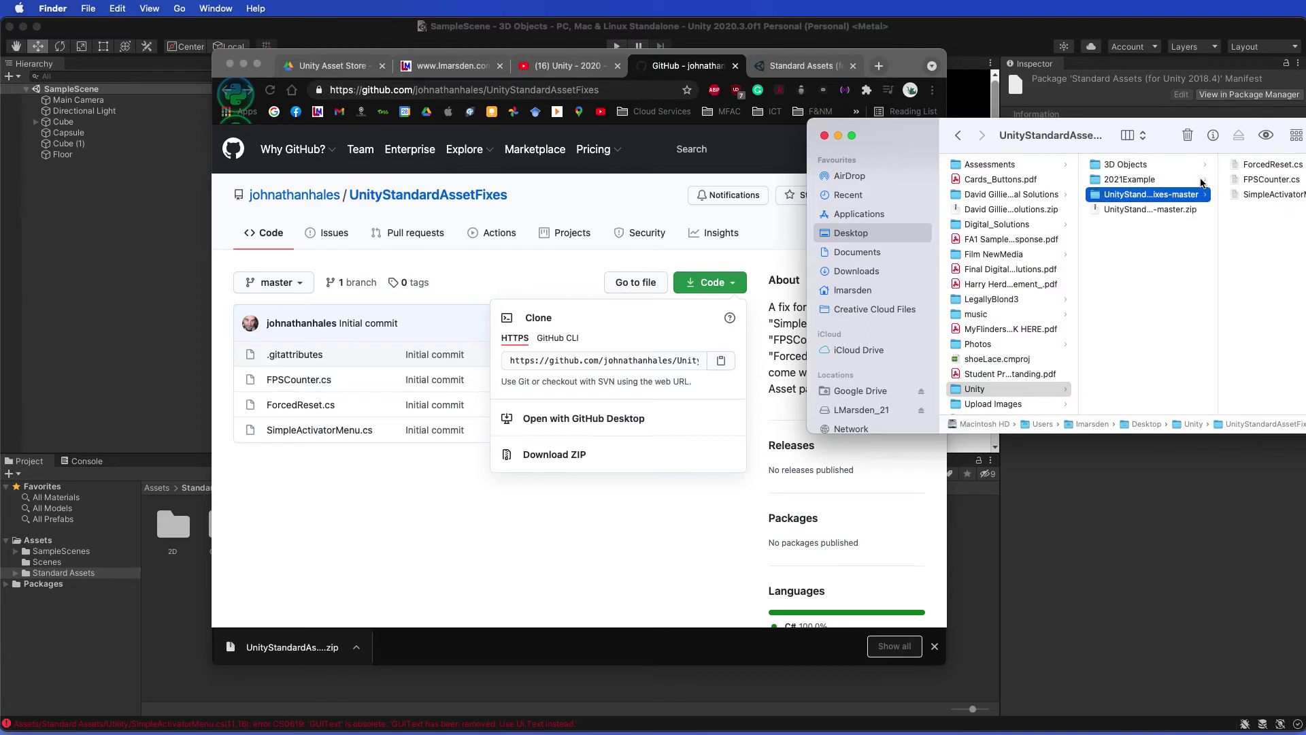
pyautogui.moveTo(1170, 129); pyautogui.dragTo(1128, 126)
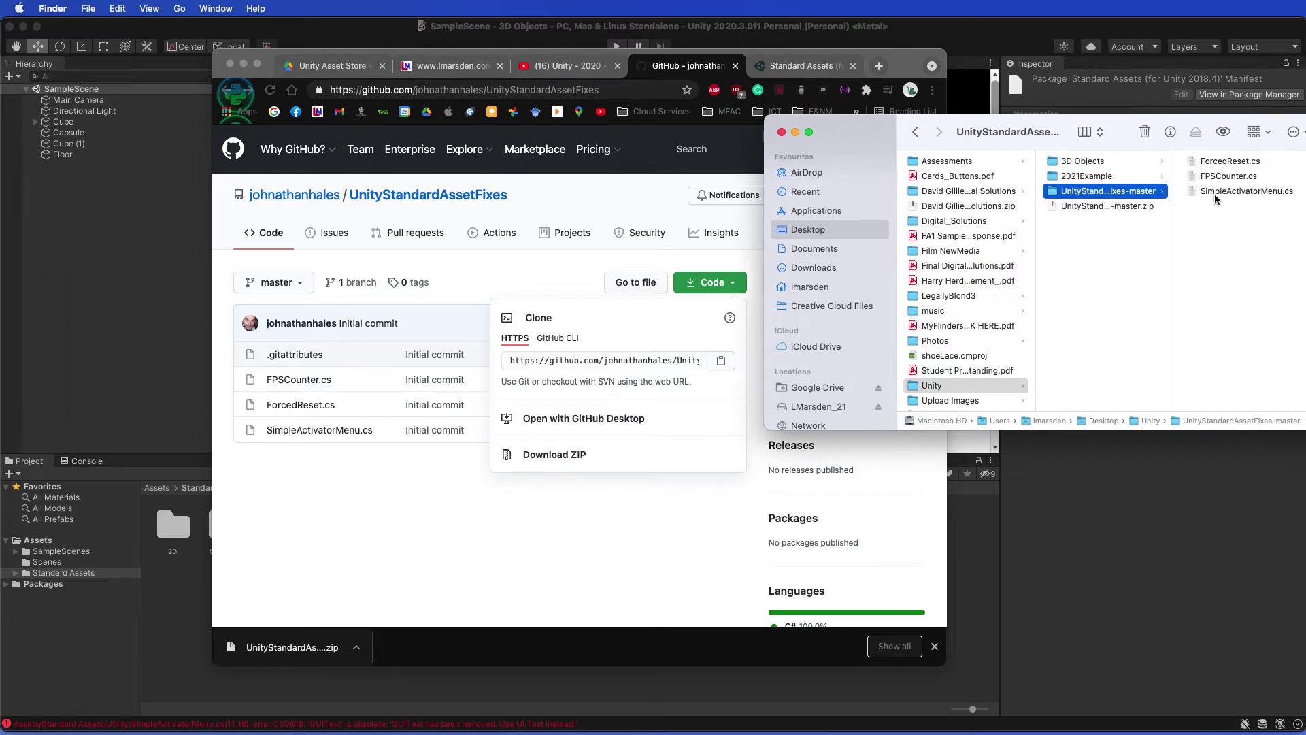
pyautogui.moveTo(1242, 229); pyautogui.dragTo(1225, 160)
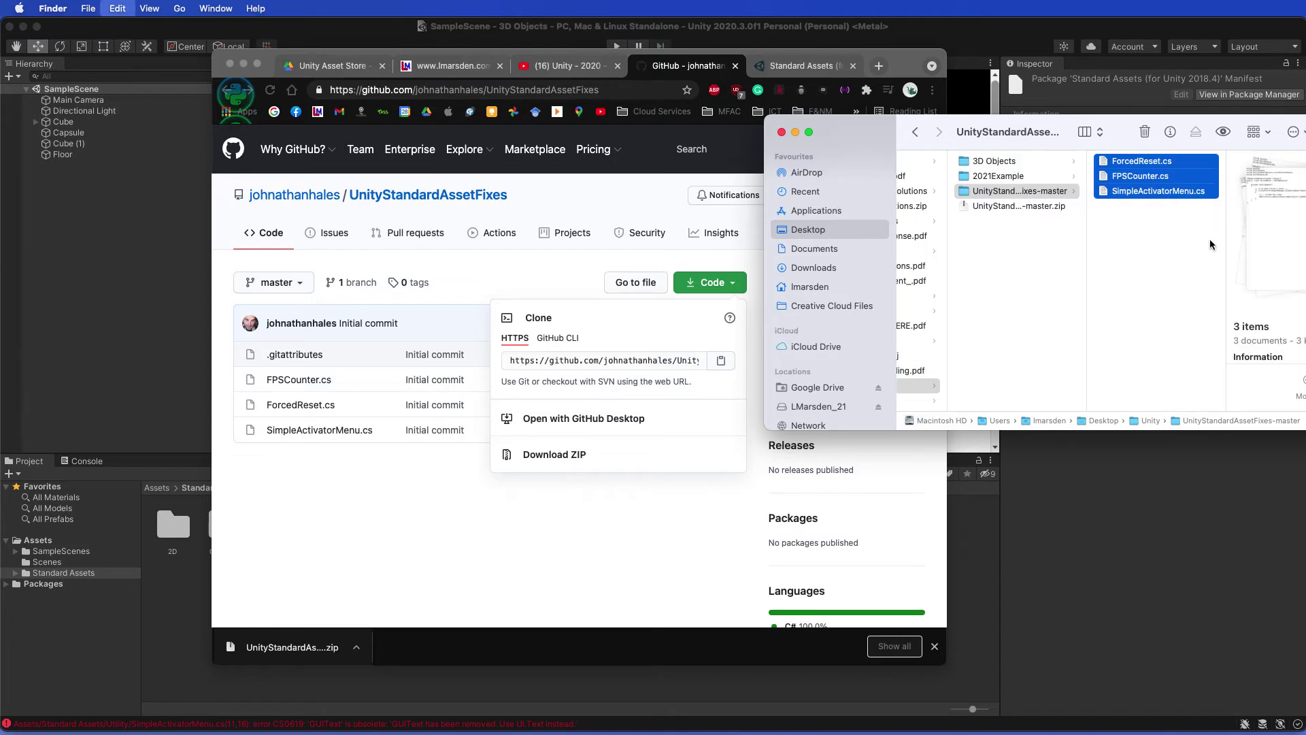
pyautogui.click(946, 31)
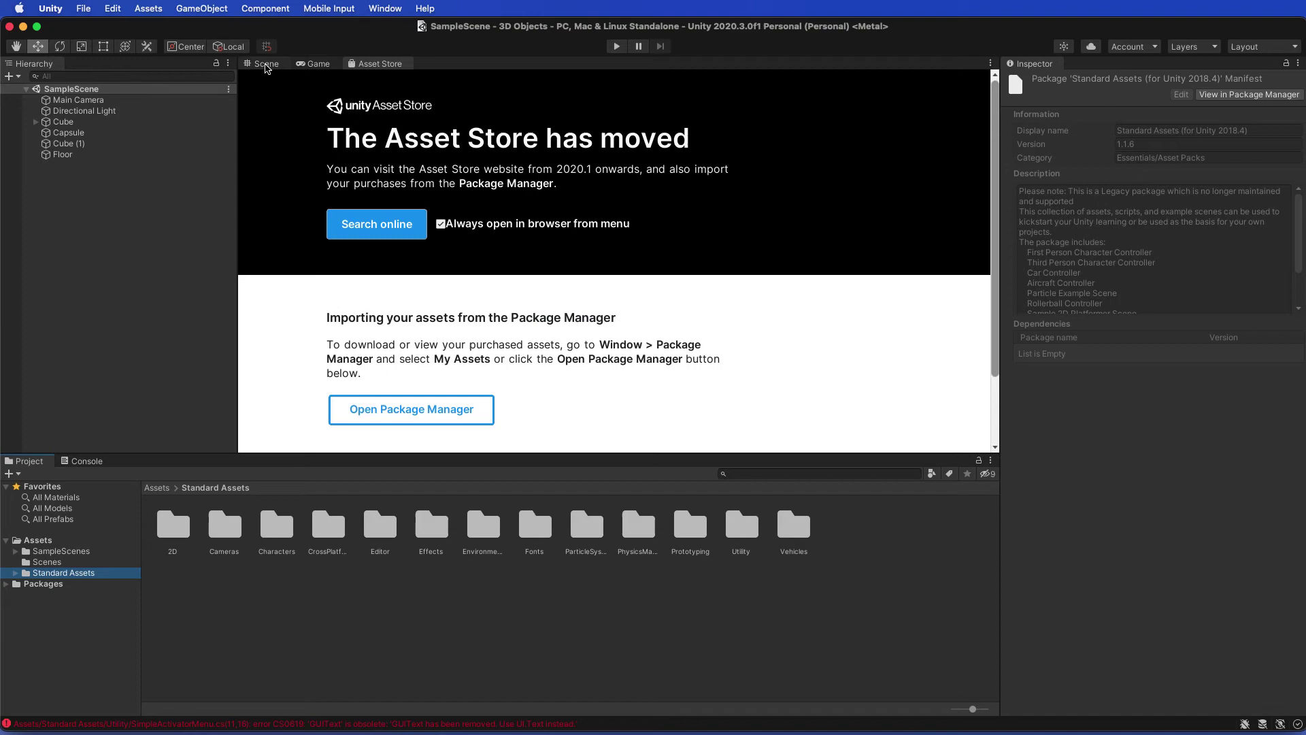
# Step: Use Reveal in Finder on the Fence asset to open the 3D Objects project's Assets folder
pyautogui.click(267, 64)
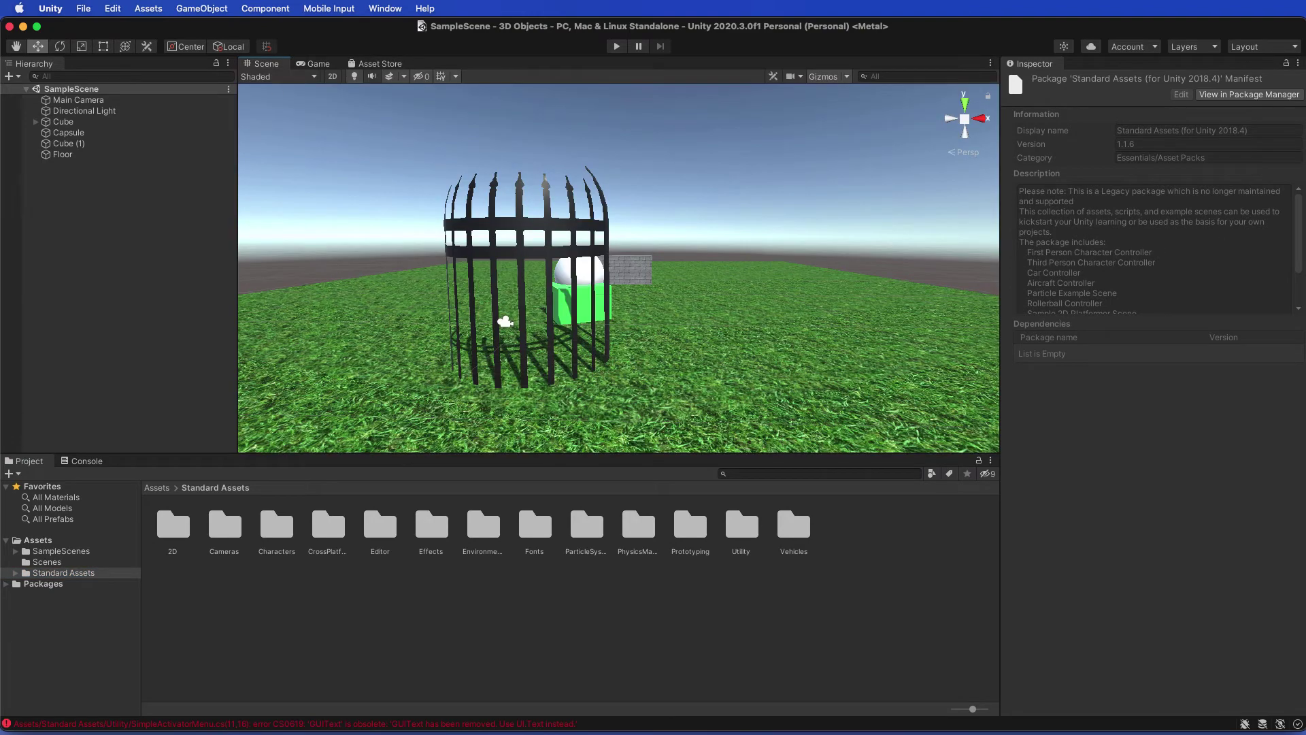
pyautogui.press('super+Tab')
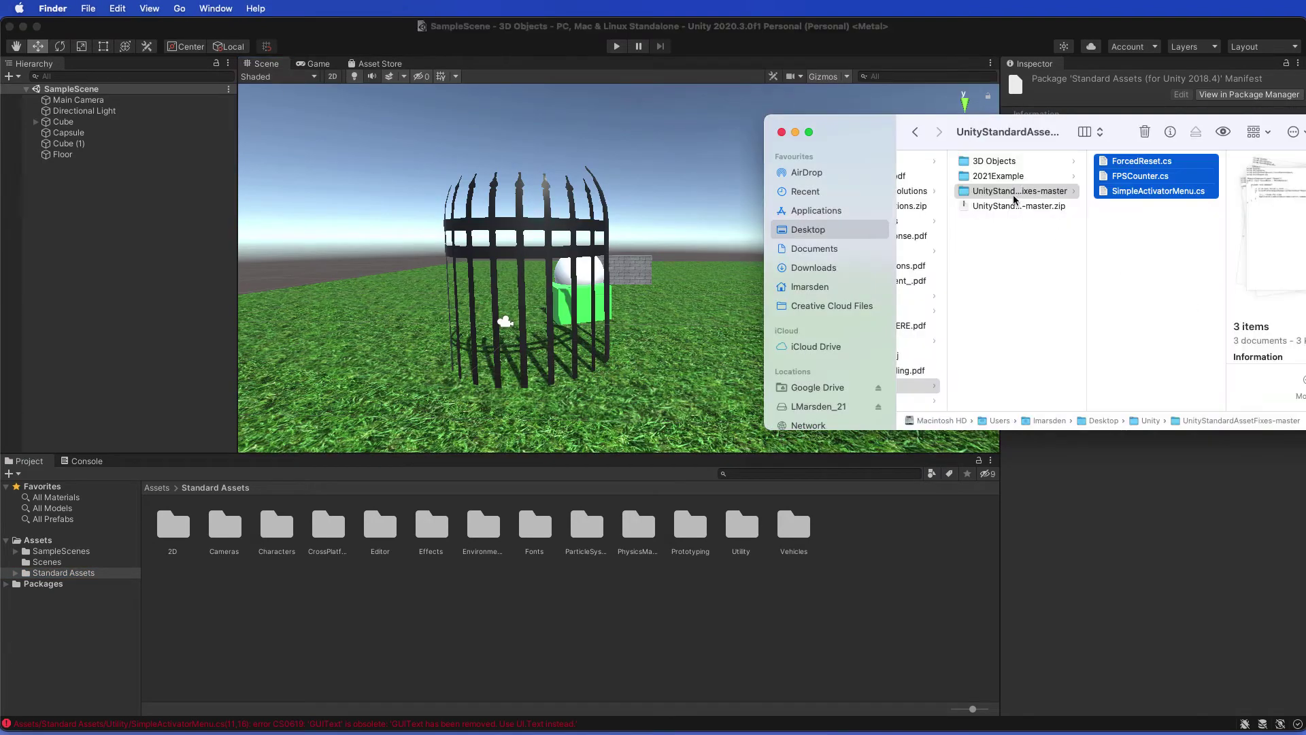
pyautogui.click(994, 161)
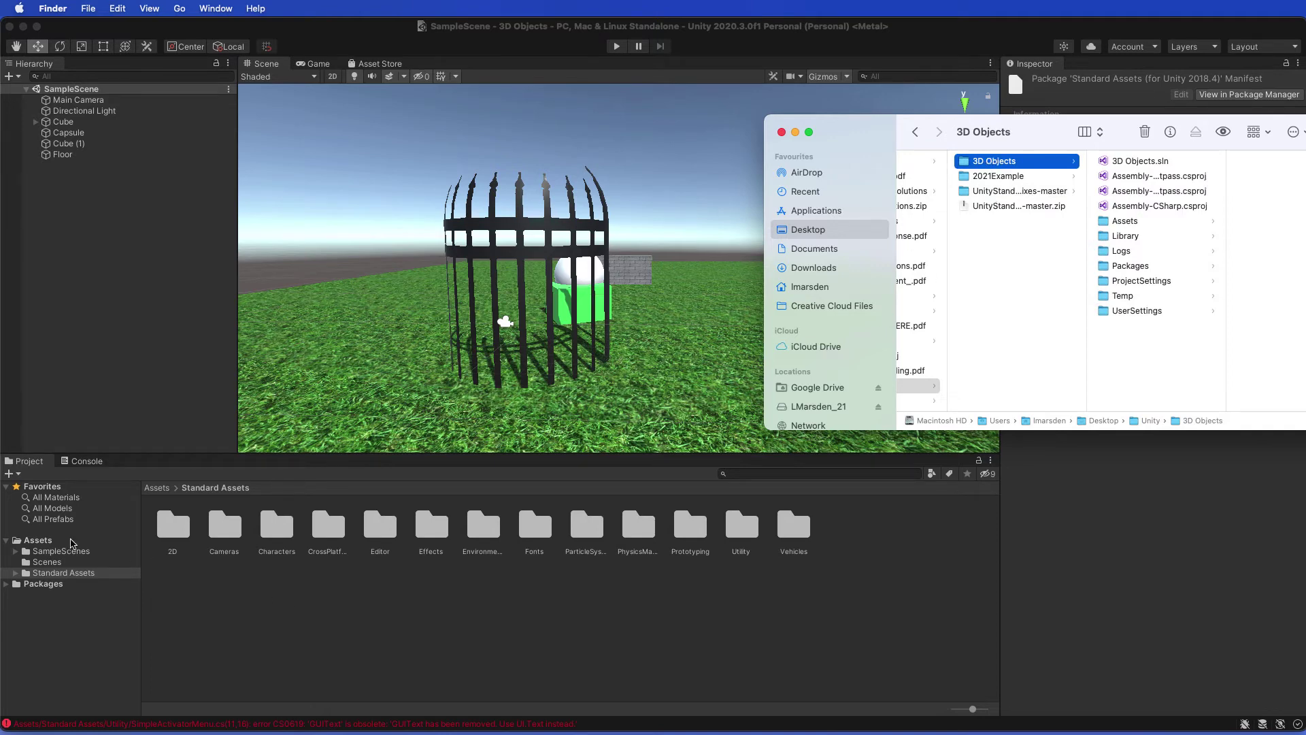
pyautogui.click(50, 543)
pyautogui.rightClick(189, 540)
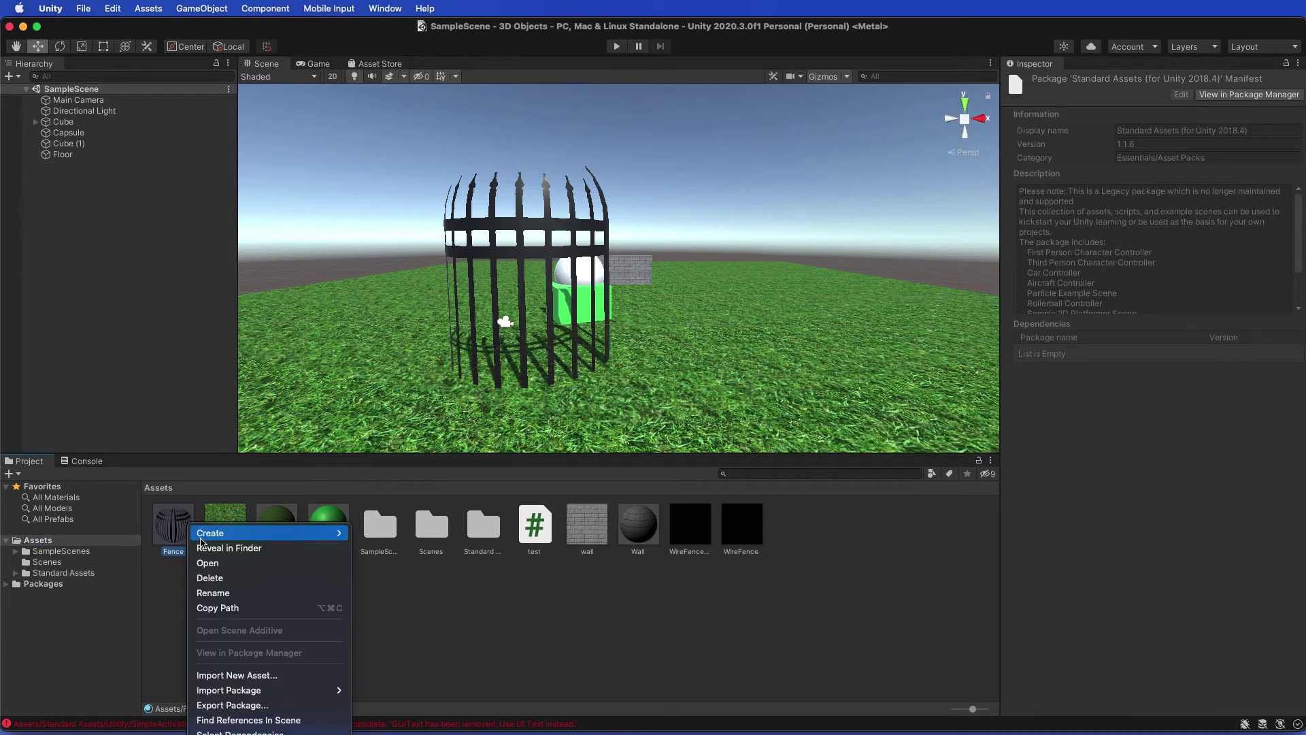
pyautogui.click(222, 547)
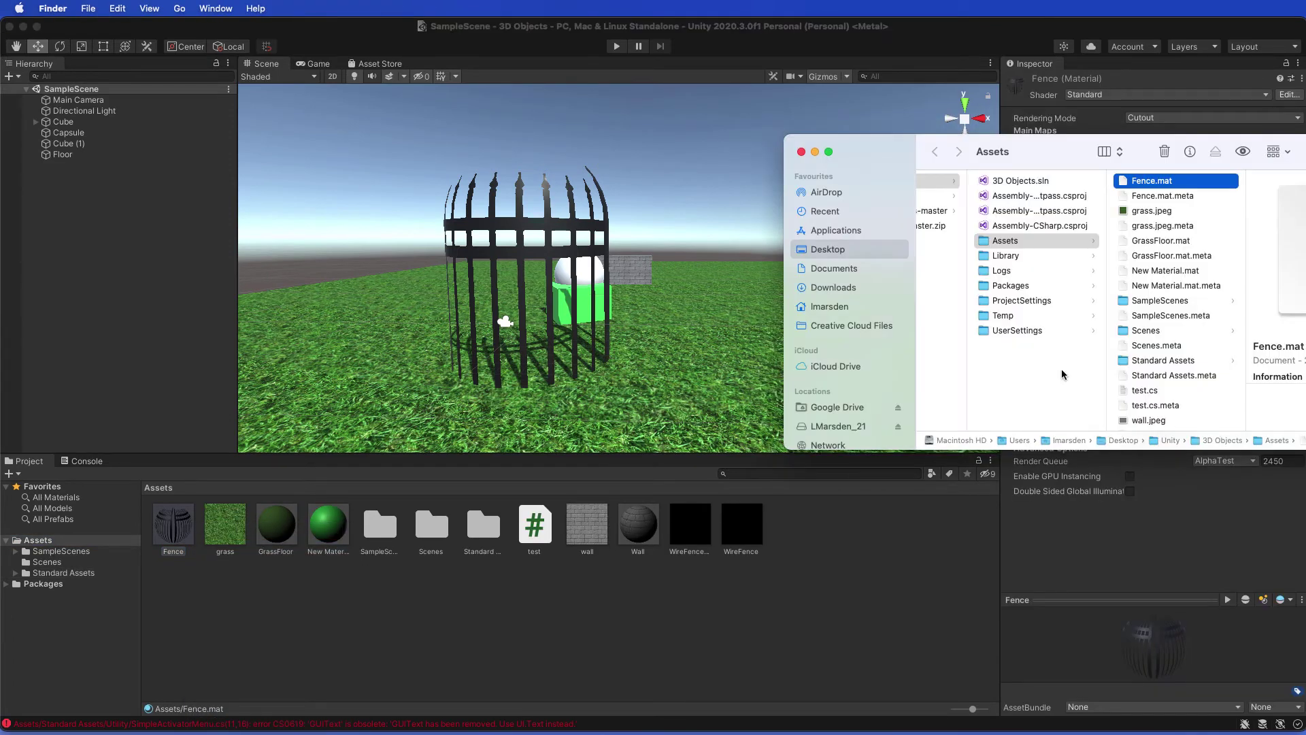
# Step: In Finder, navigate to Assets > Standard Assets > Utility
pyautogui.hscroll(-5, 1031, 294)
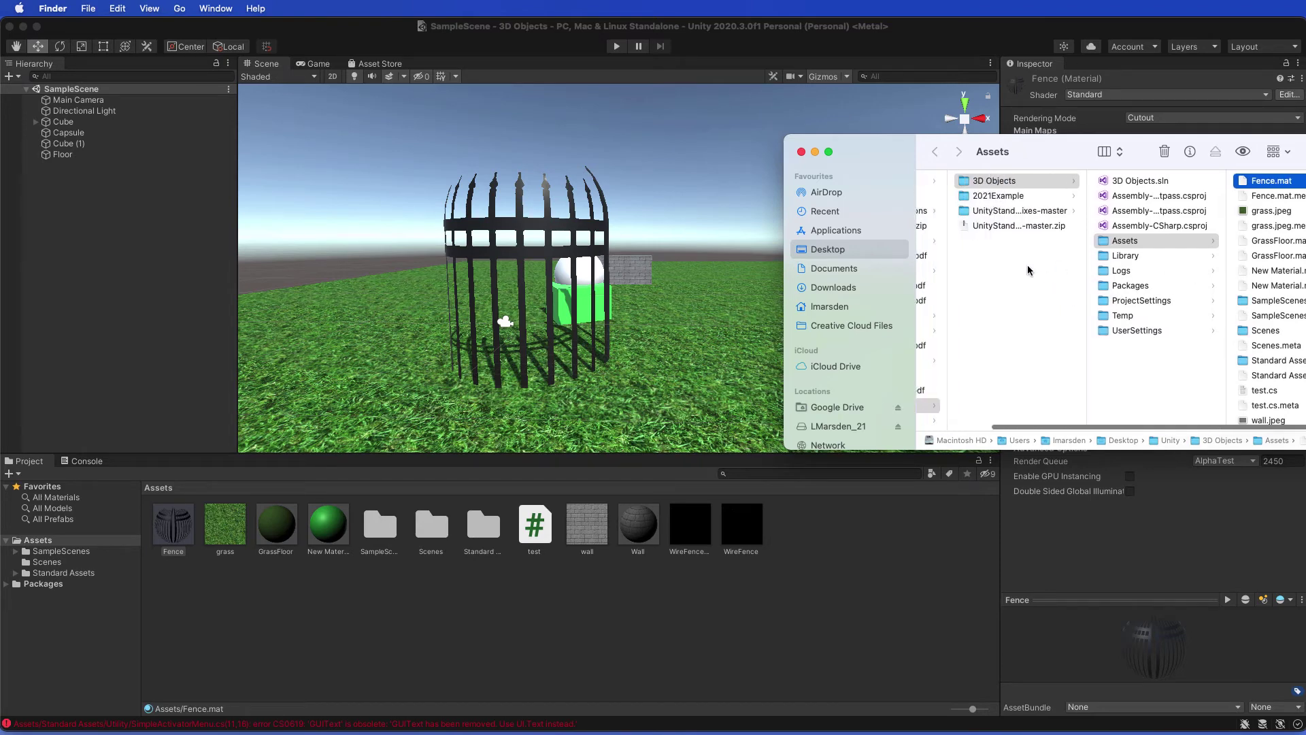
pyautogui.moveTo(1049, 157); pyautogui.dragTo(953, 147)
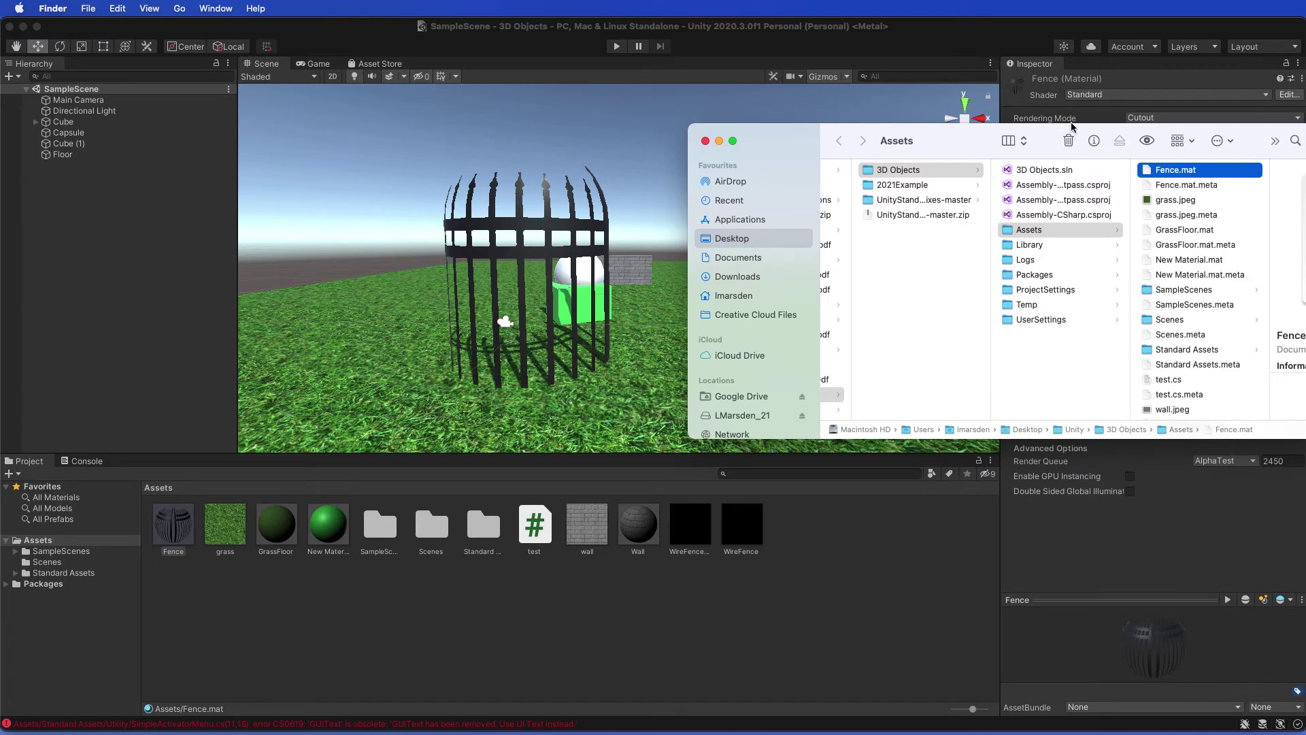
pyautogui.moveTo(1033, 137); pyautogui.dragTo(915, 126)
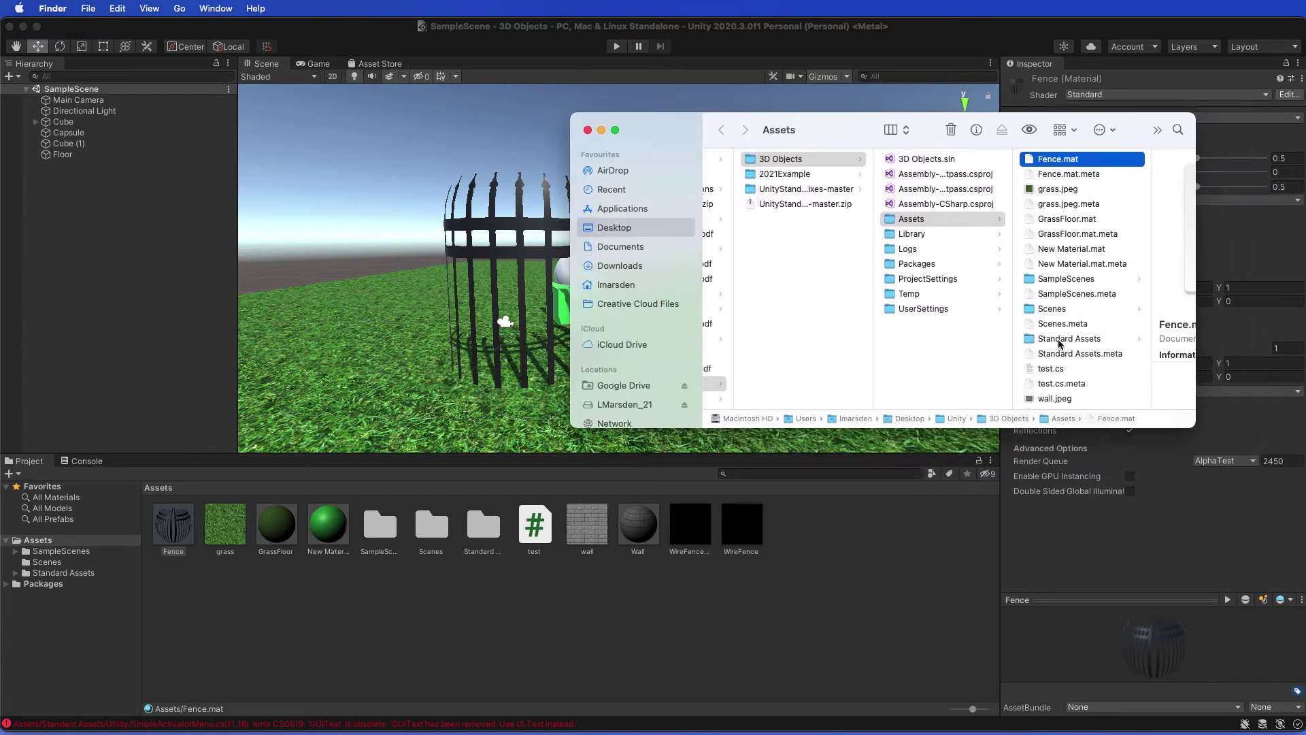
pyautogui.click(1059, 340)
pyautogui.scroll(-5, 1116, 273)
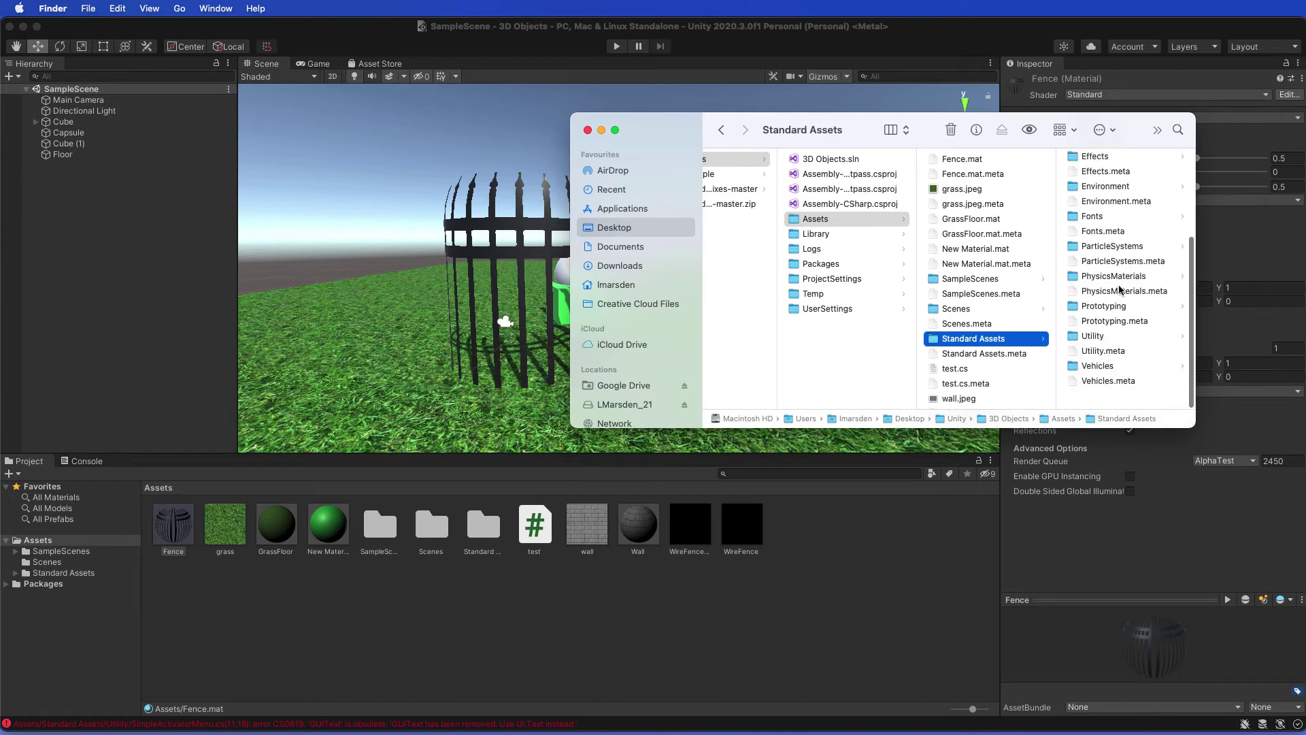
pyautogui.click(1094, 349)
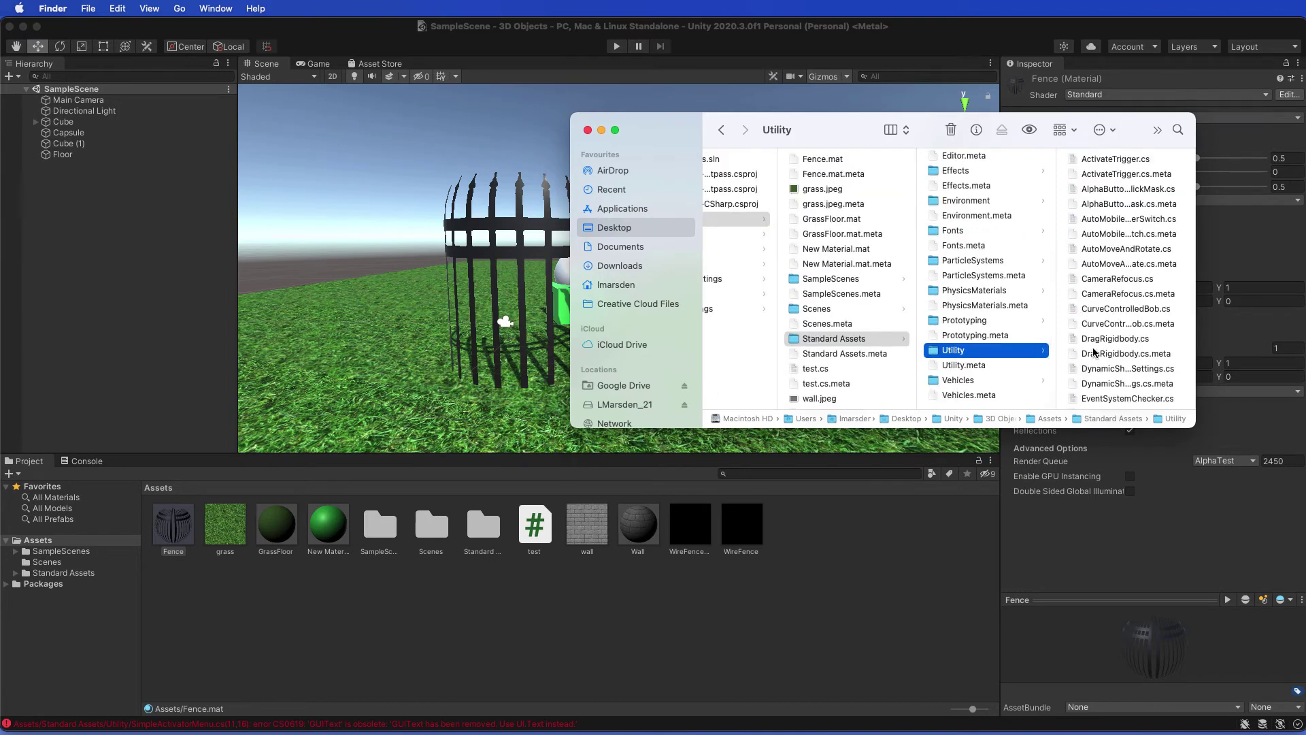
# Step: Move the three fixed scripts in with Cmd+Option+V, replacing each duplicate, then return to Unity
pyautogui.press('super+alt+v')
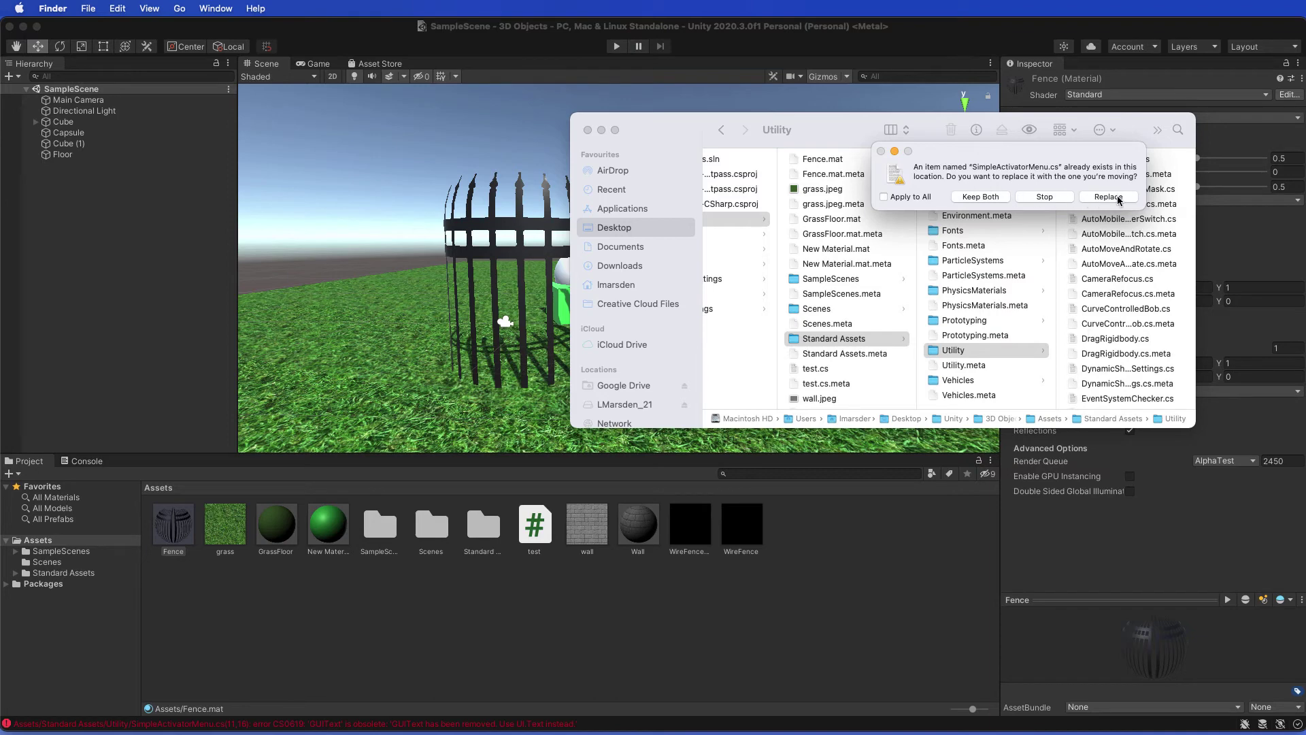
pyautogui.click(1109, 197)
pyautogui.click(1108, 197)
pyautogui.click(1108, 197)
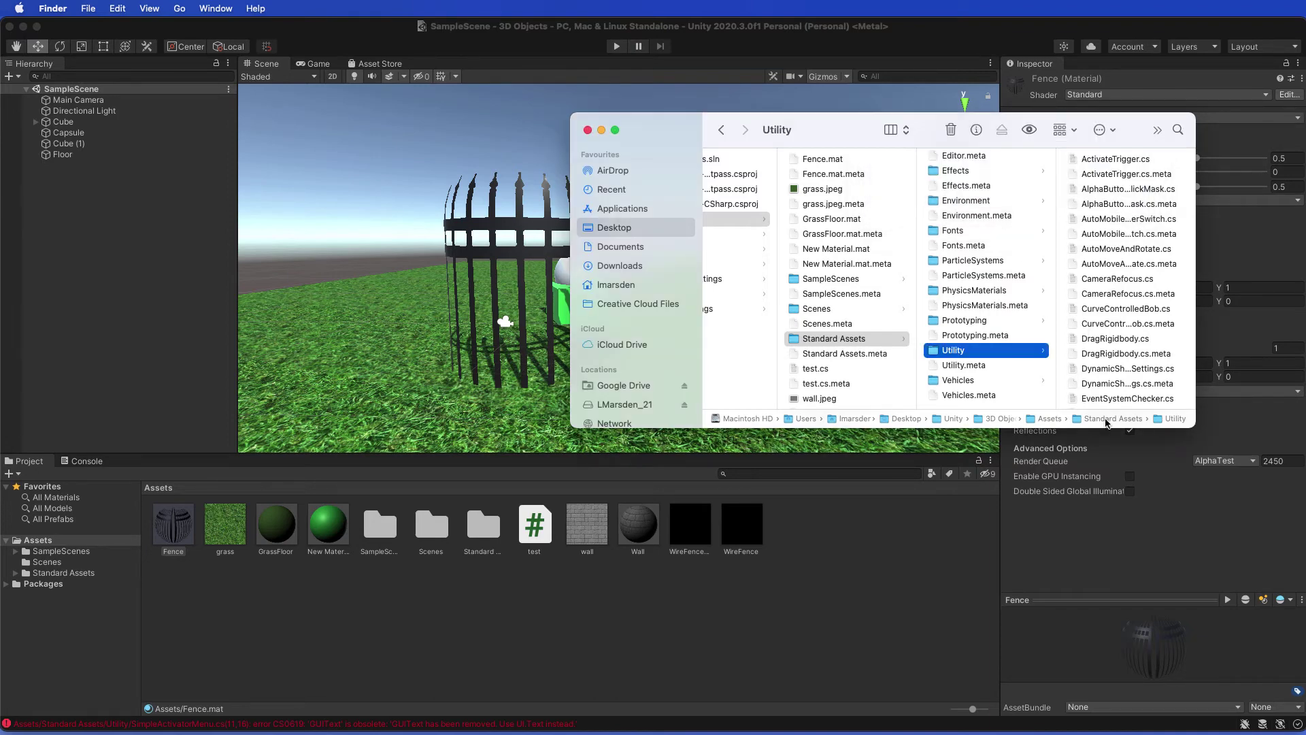
pyautogui.click(208, 393)
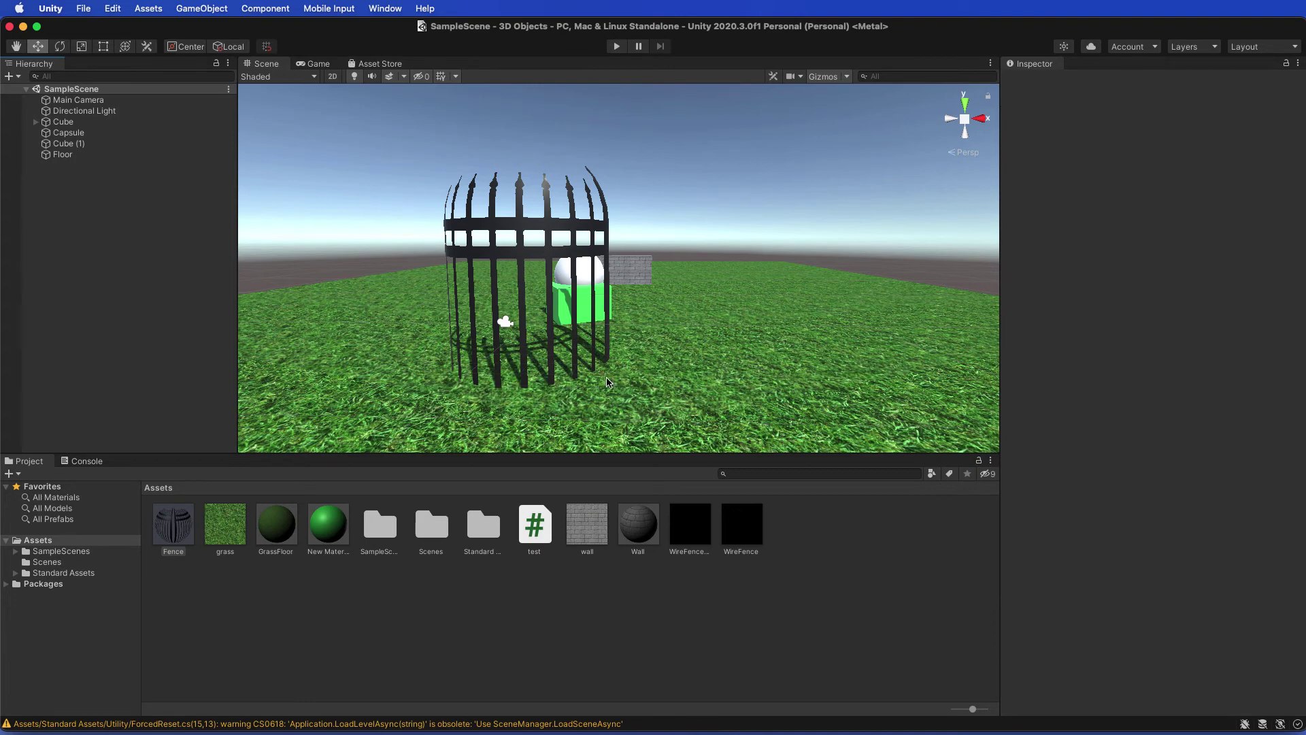
# Step: Browse Standard Assets > Characters > FirstPersonCharacter > Prefabs to reveal the FPSController prefab
pyautogui.click(59, 552)
pyautogui.click(53, 574)
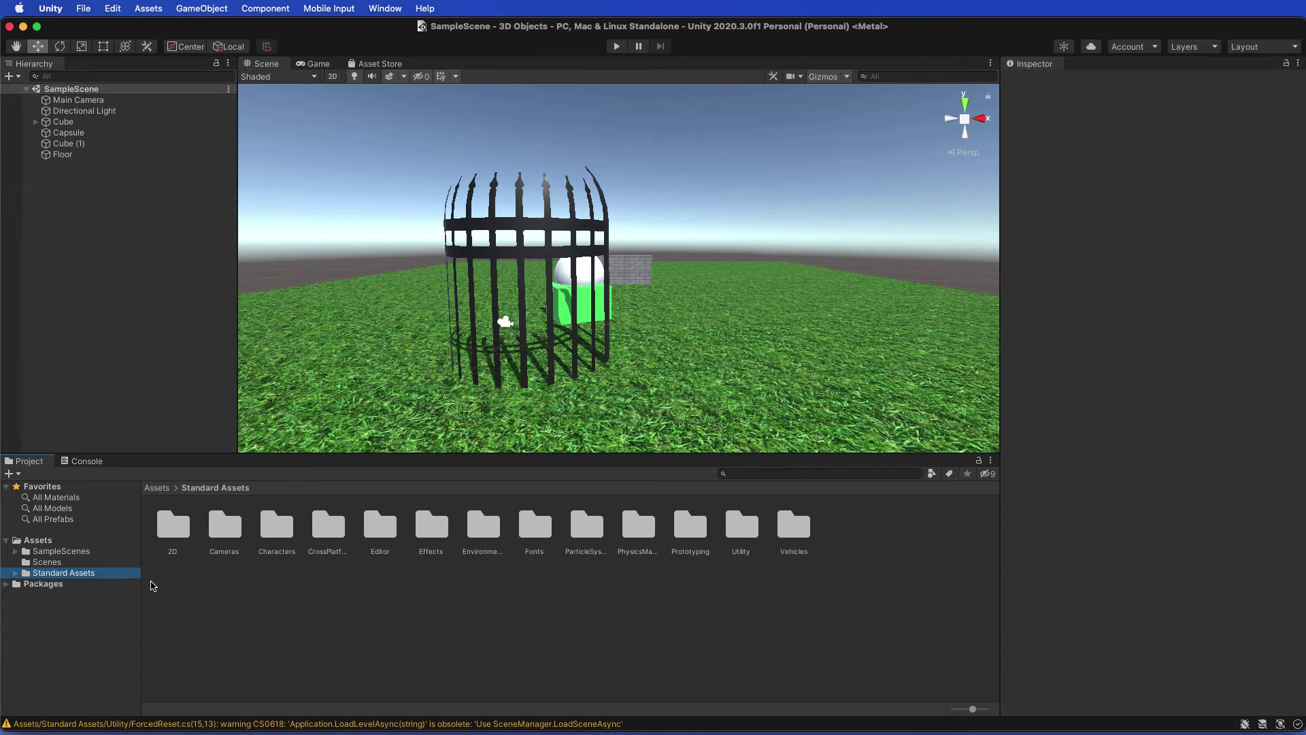
pyautogui.doubleClick(272, 534)
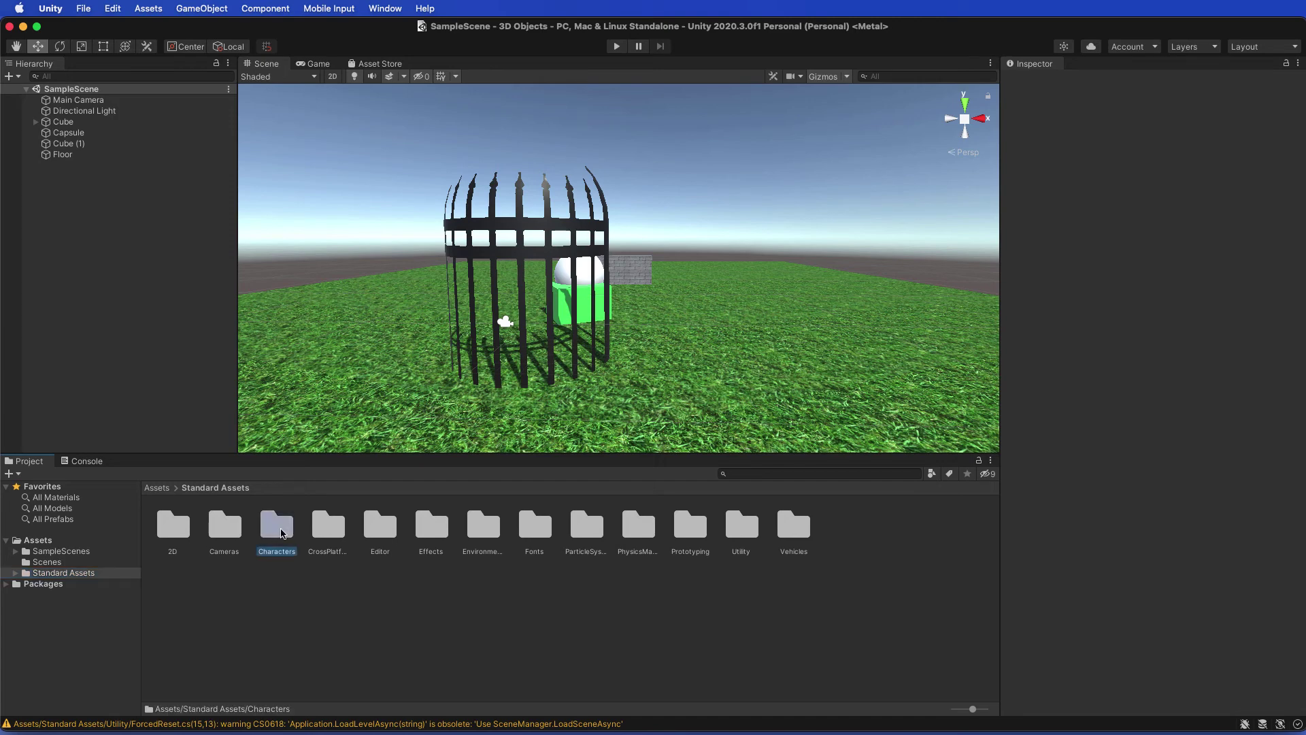
pyautogui.doubleClick(174, 527)
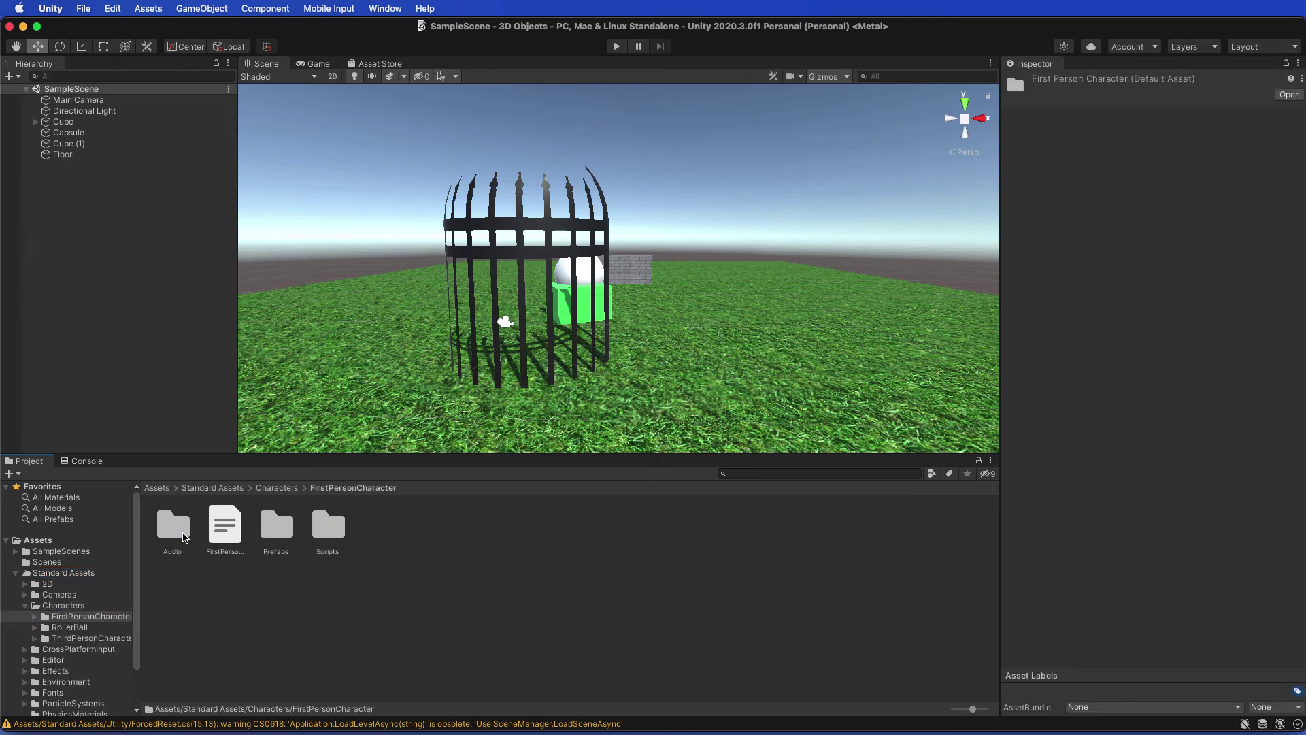
pyautogui.doubleClick(277, 527)
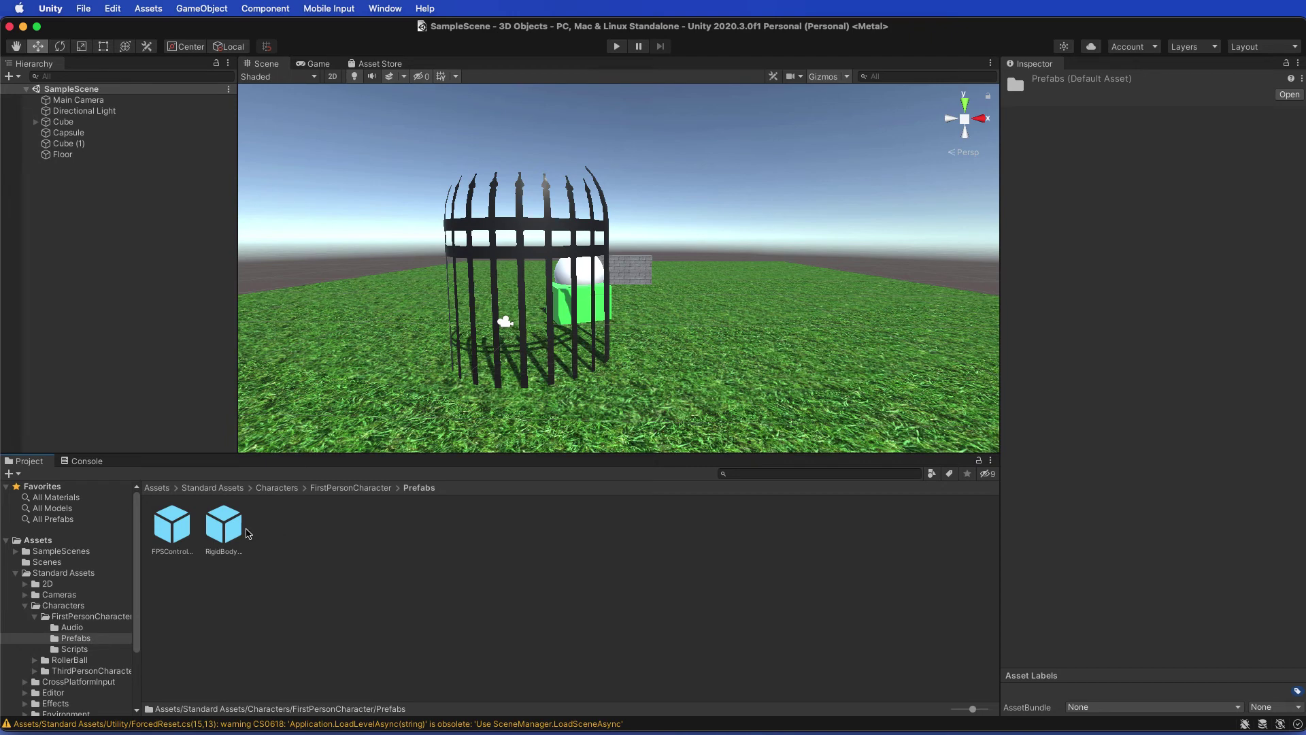
# Step: Place the FPSController on the grass right of the cage and scale it to about 2.53 × 2.34 × 1
pyautogui.moveTo(178, 527); pyautogui.dragTo(720, 212)
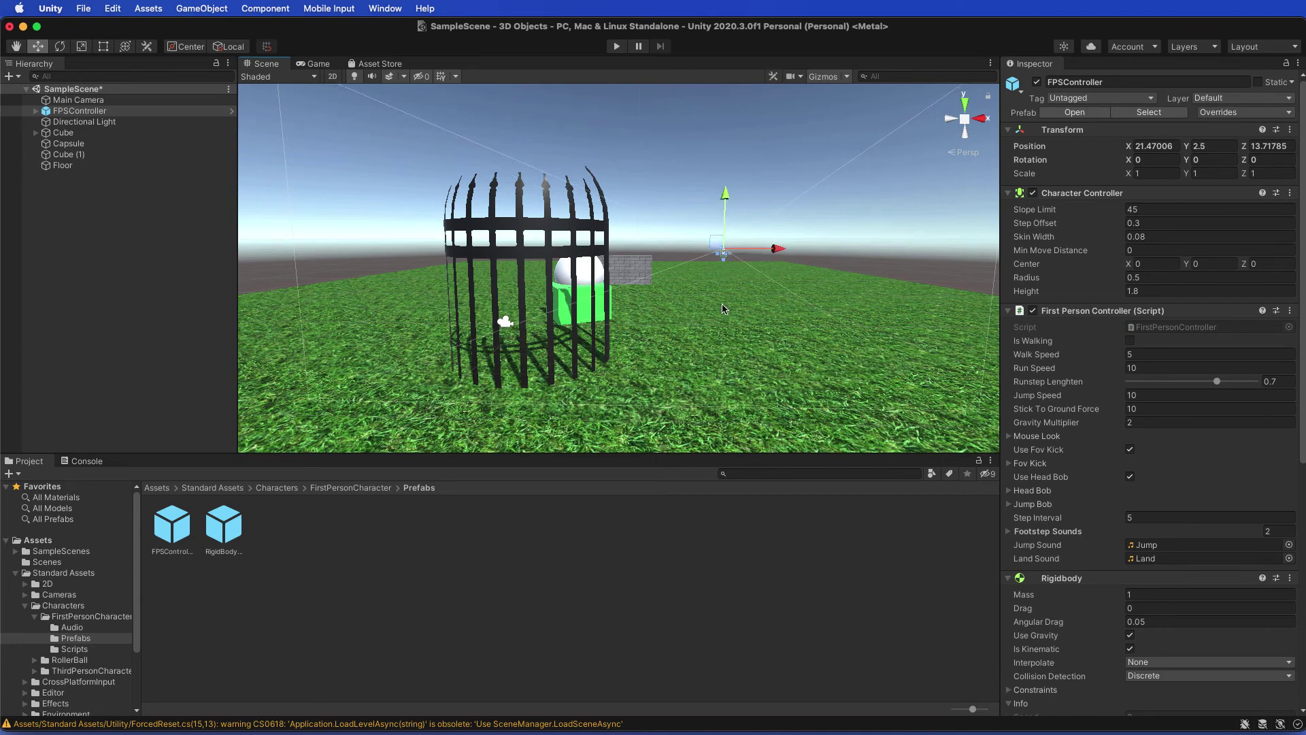
pyautogui.click(85, 50)
pyautogui.moveTo(779, 249); pyautogui.dragTo(807, 249)
pyautogui.moveTo(724, 194); pyautogui.dragTo(747, 164)
pyautogui.moveTo(781, 250); pyautogui.dragTo(829, 254)
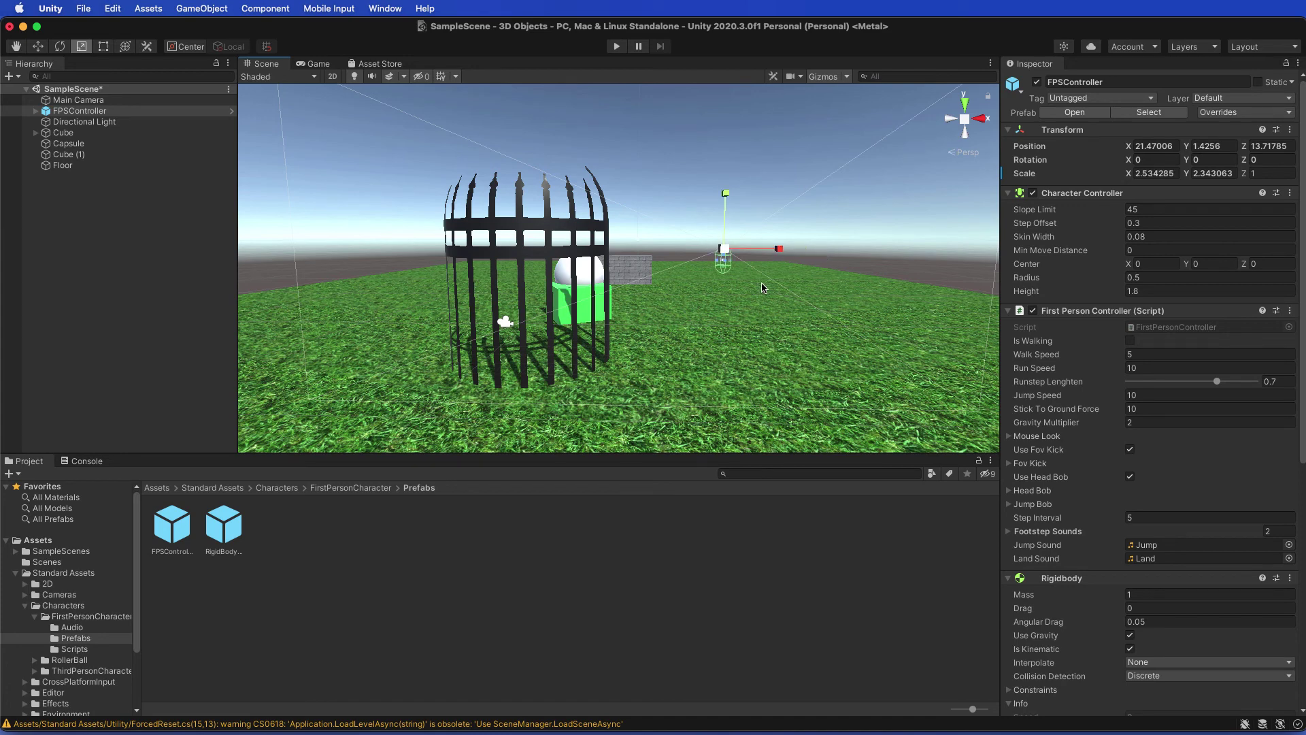
pyautogui.click(615, 47)
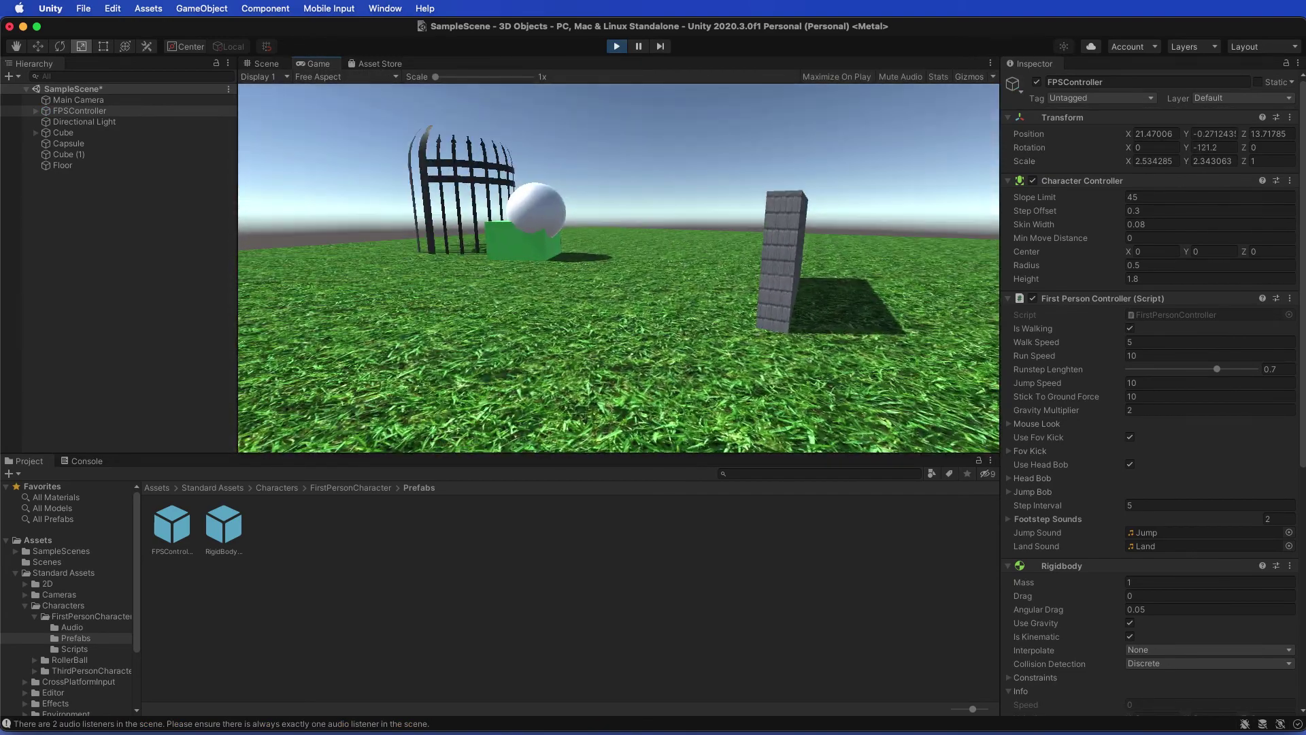
pyautogui.press('w')
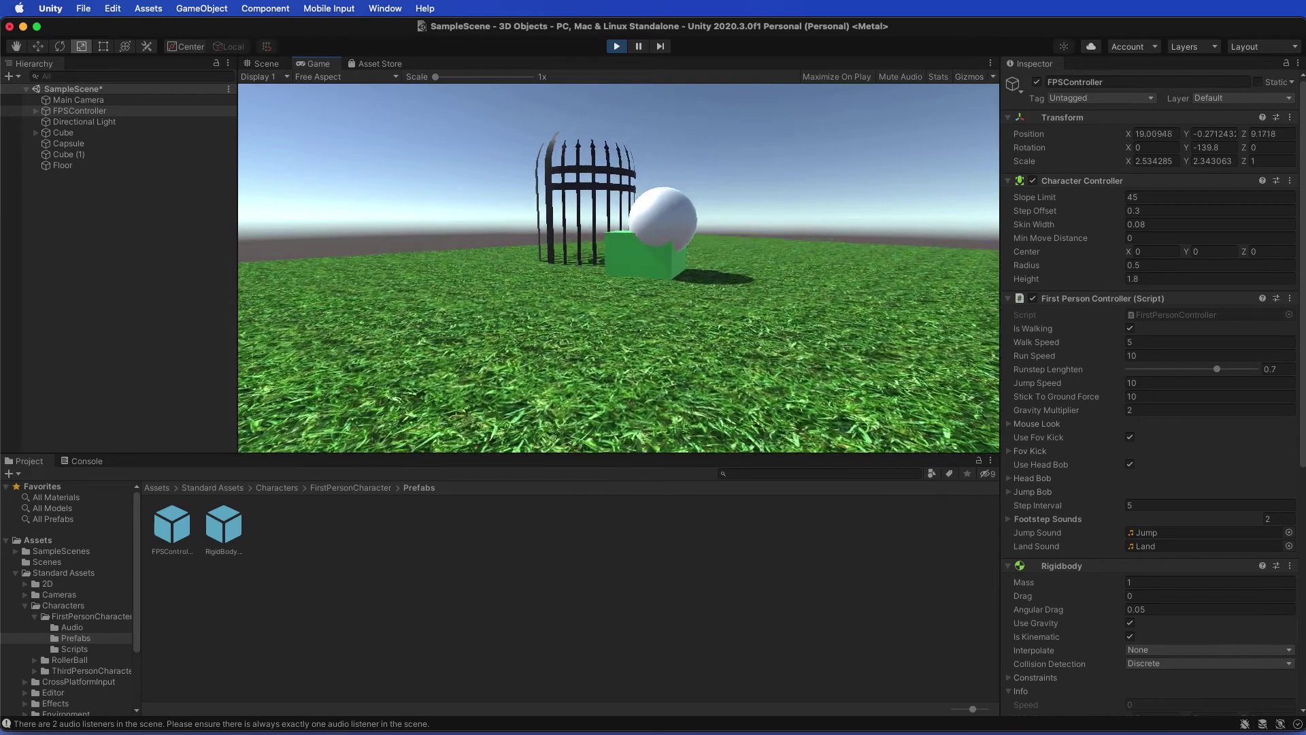
pyautogui.press('w')
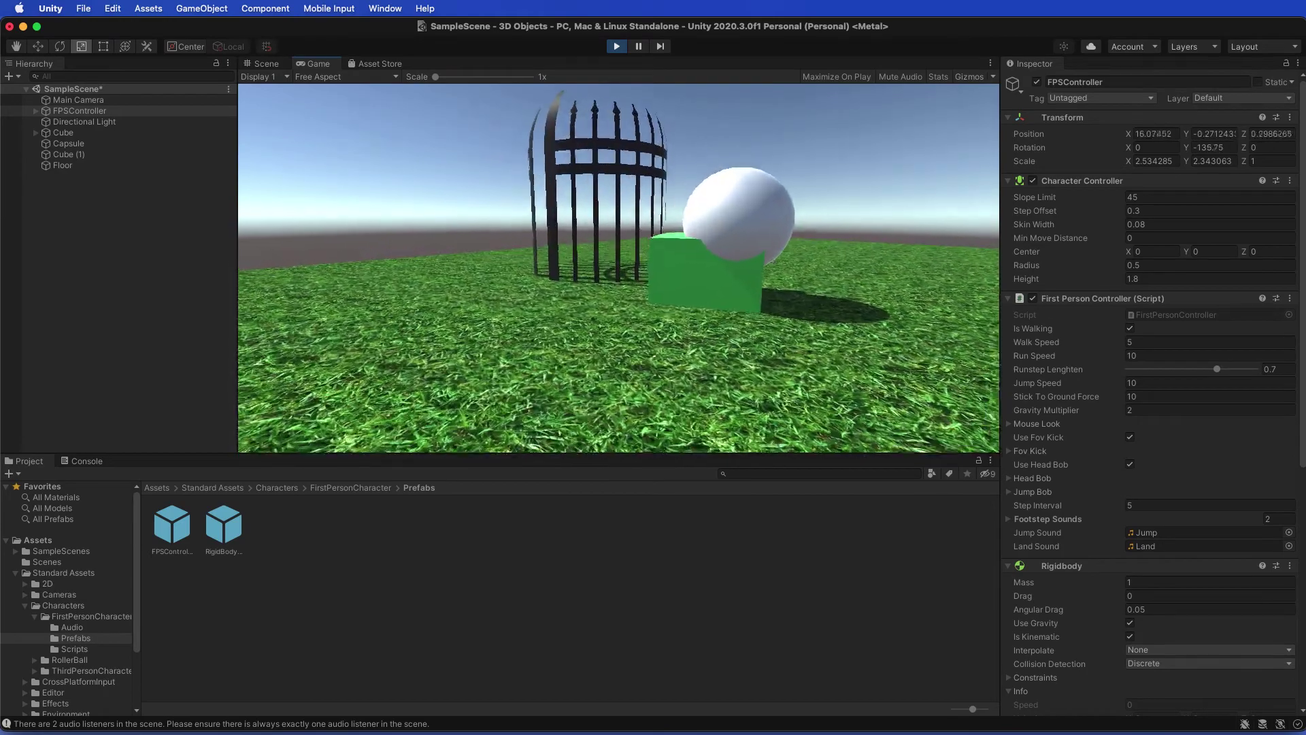
pyautogui.press('w')
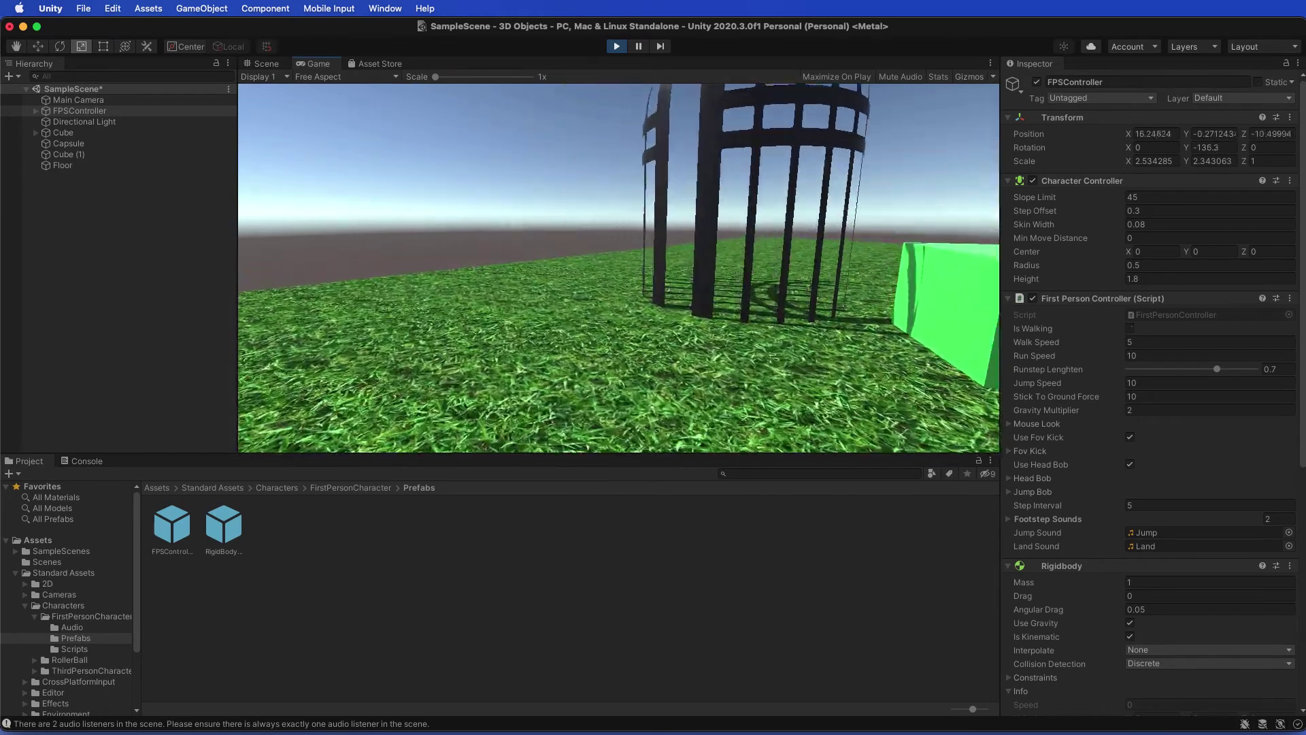
pyautogui.hotkey('shift', 'w')
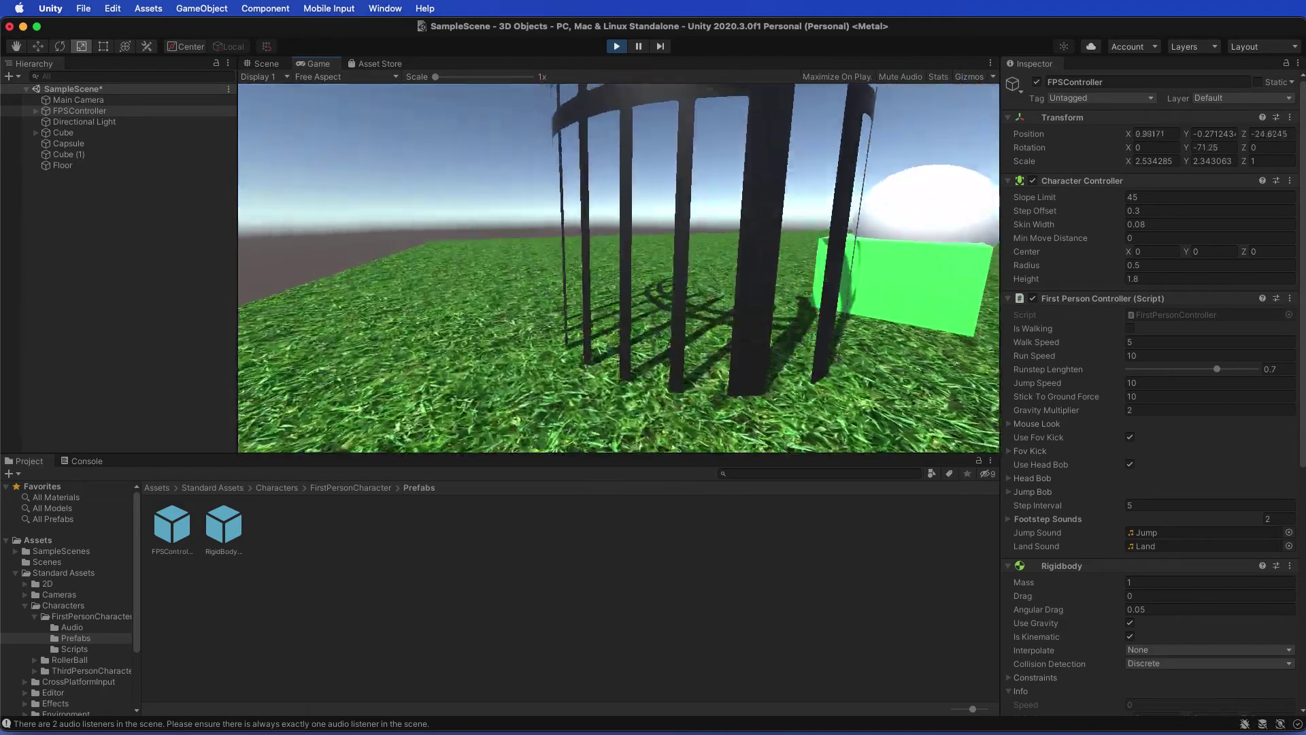
pyautogui.press('w')
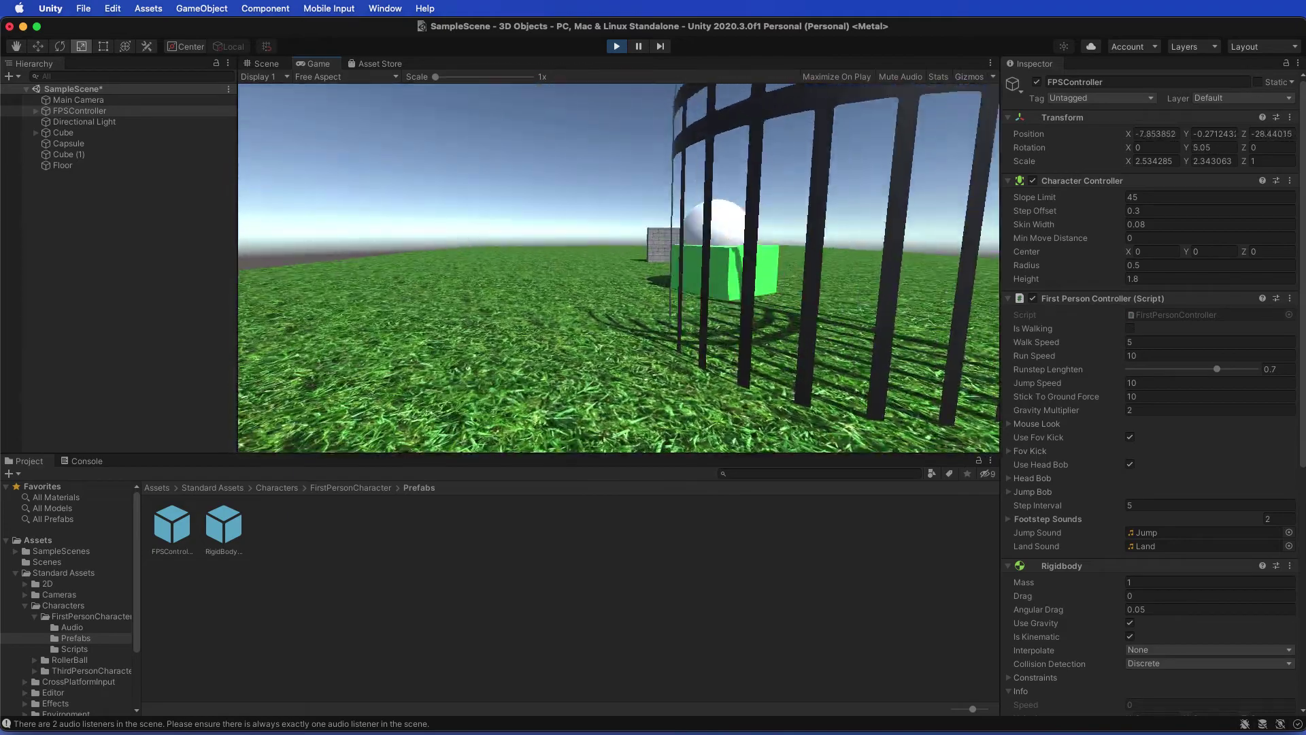
pyautogui.press('a')
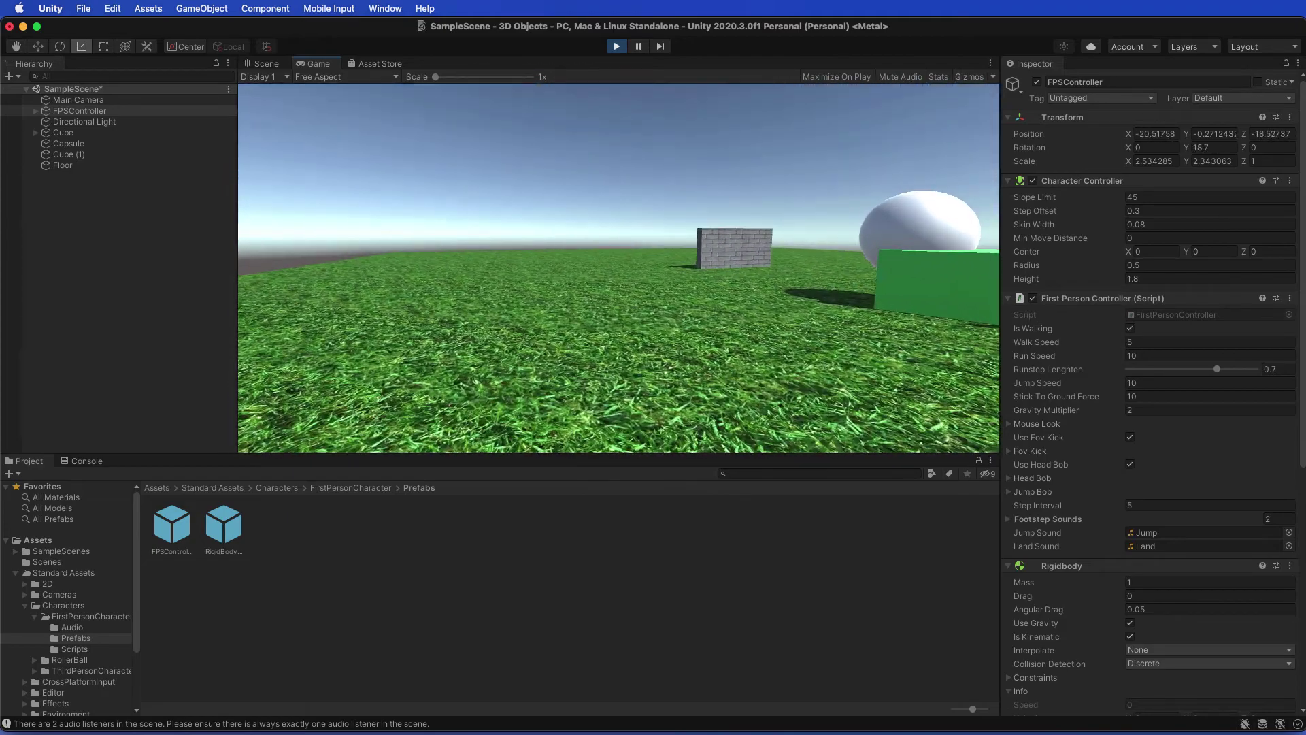
pyautogui.press('w')
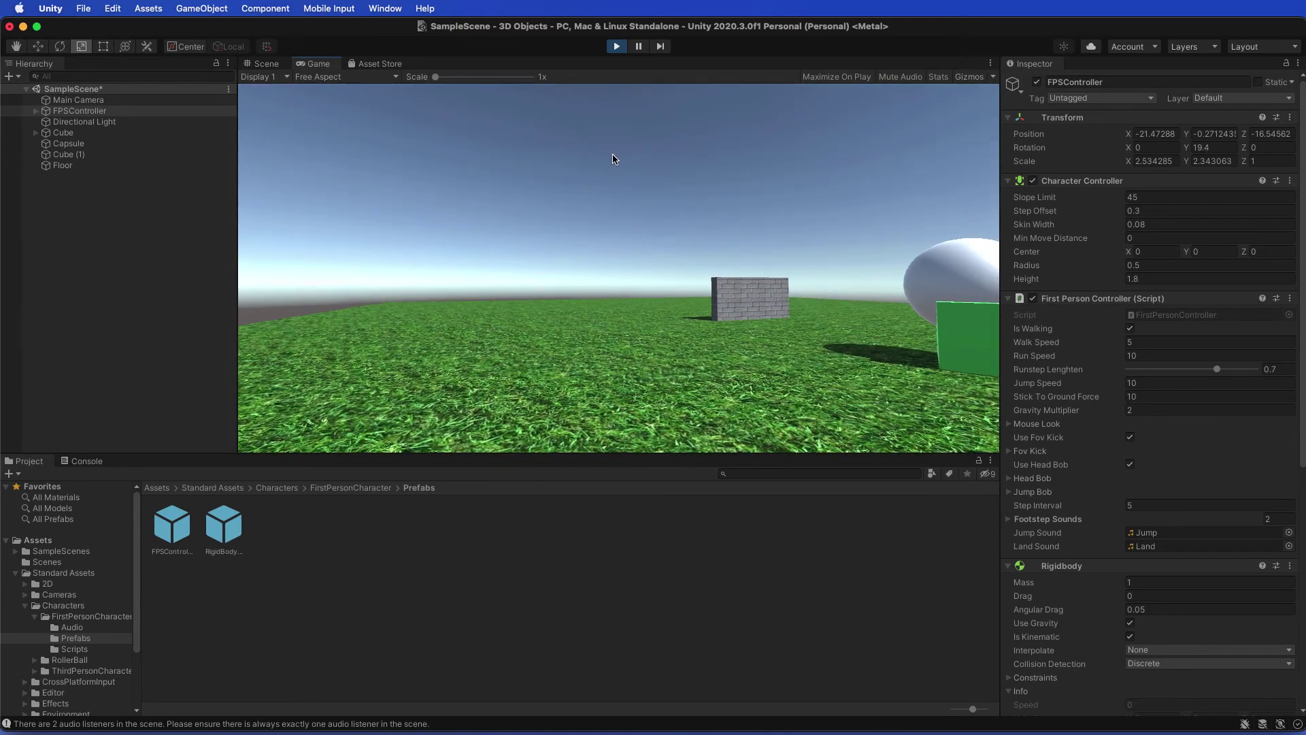
pyautogui.moveTo(764, 259)
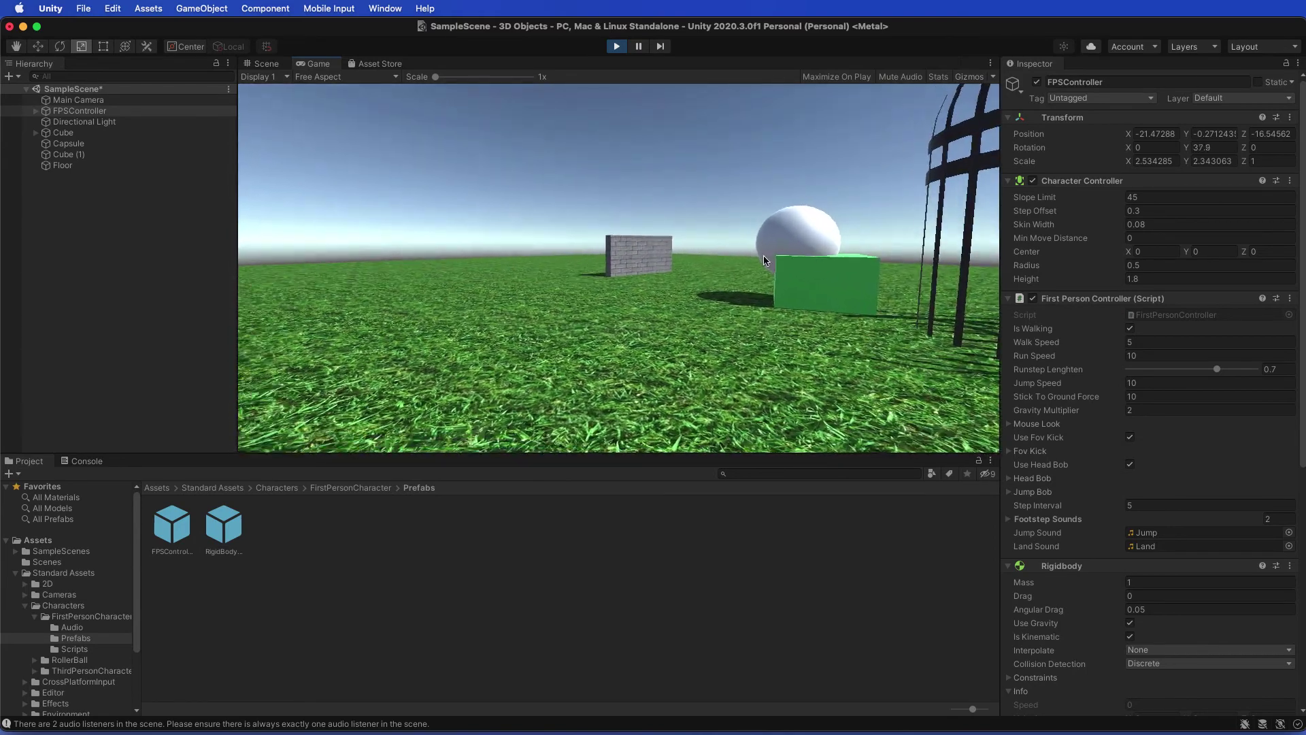
pyautogui.moveTo(633, 120)
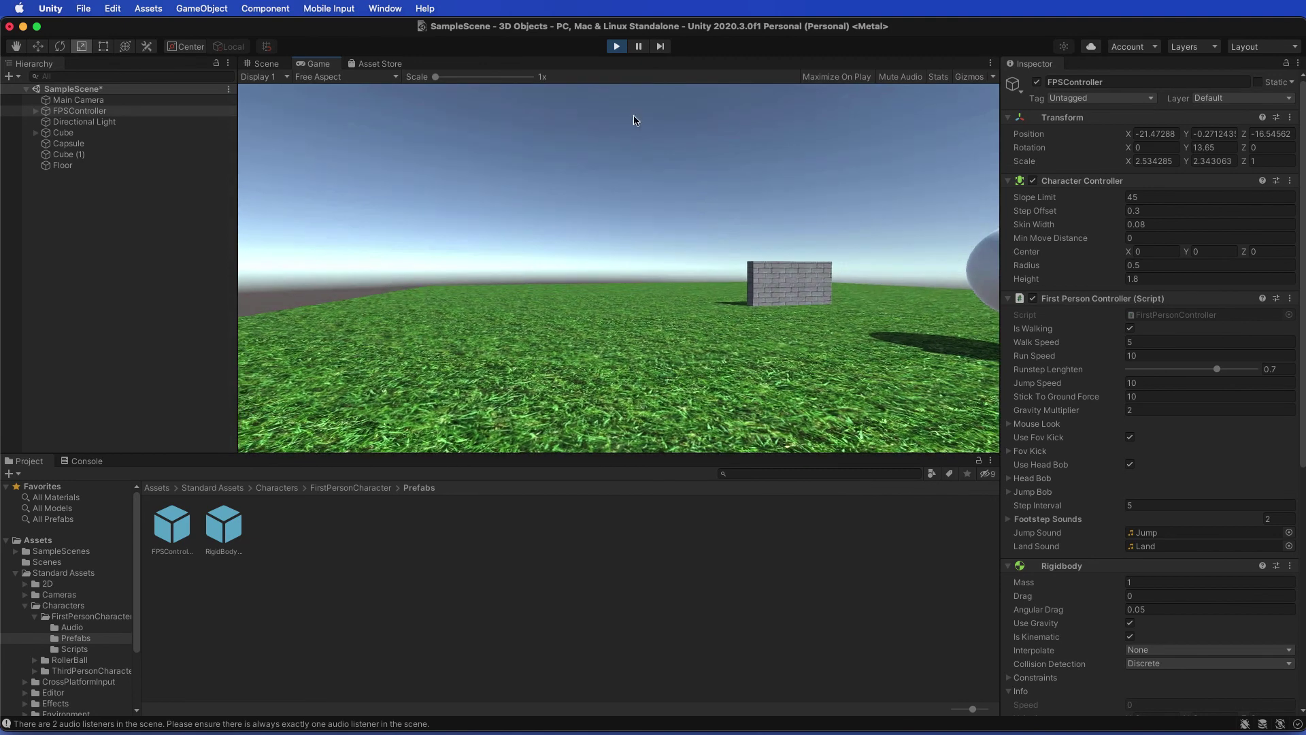
pyautogui.click(616, 46)
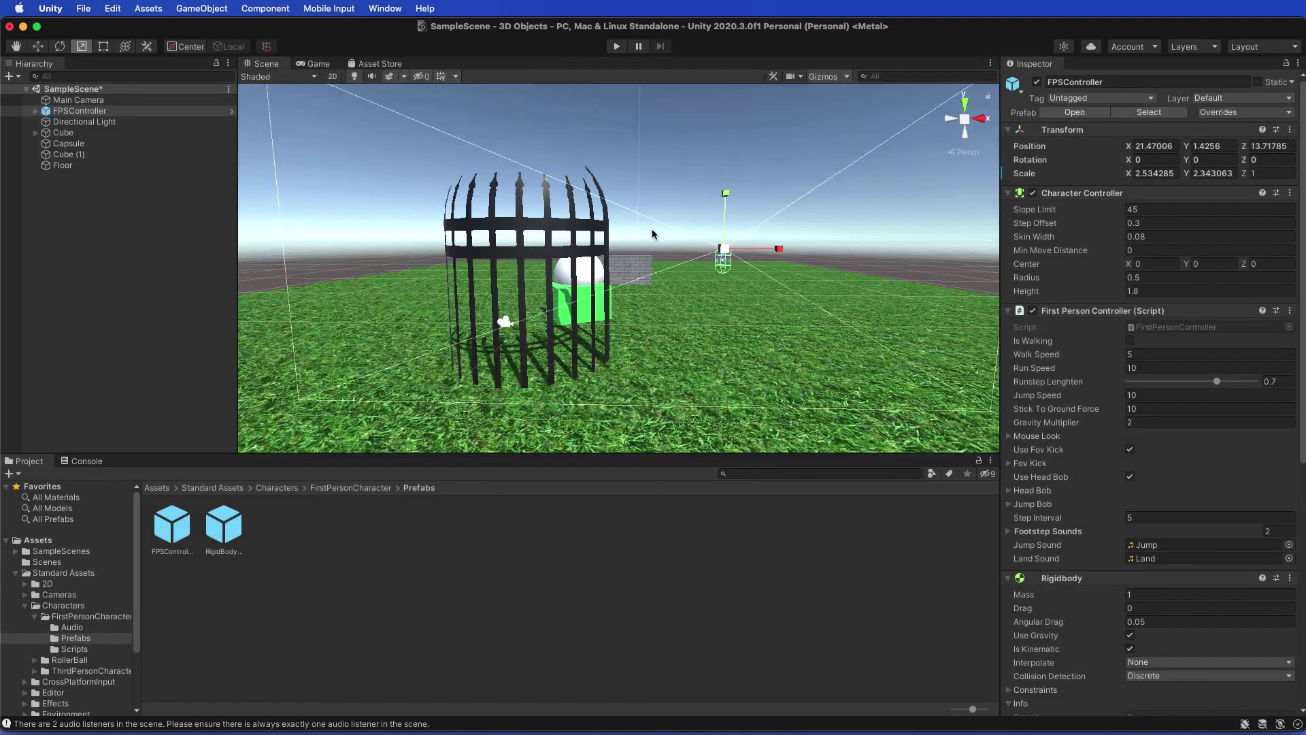